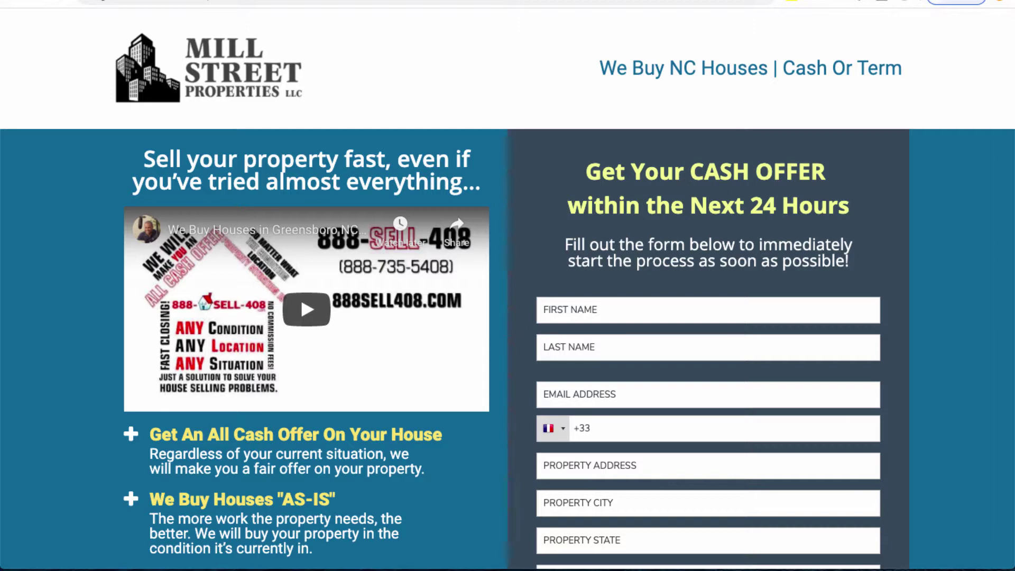
Step: Scroll through the live seller landing page down toward the footer and back to the top
{"action": "scroll", "coordinate": [507, 286], "scroll_direction": "down", "scroll_amount": 4}
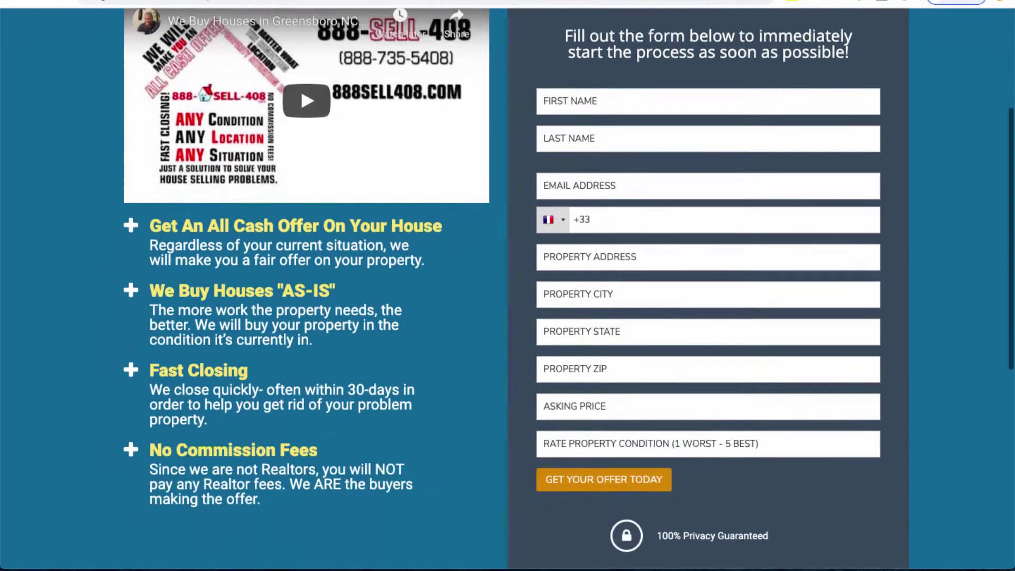
{"action": "scroll", "coordinate": [508, 285], "scroll_direction": "down", "scroll_amount": 4}
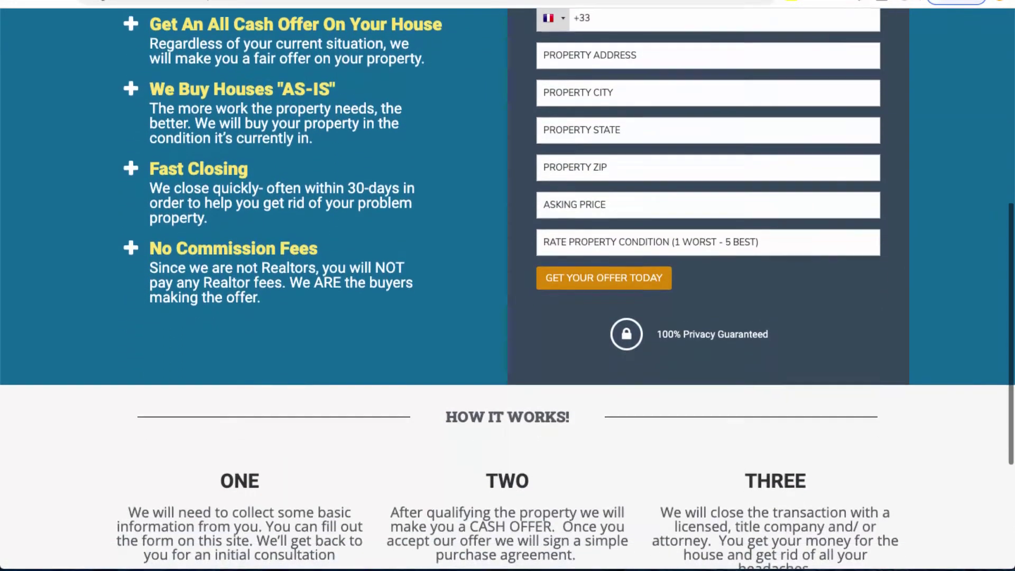
{"action": "scroll", "coordinate": [507, 286], "scroll_direction": "down", "scroll_amount": 4}
{"action": "scroll", "coordinate": [508, 285], "scroll_direction": "up", "scroll_amount": 3}
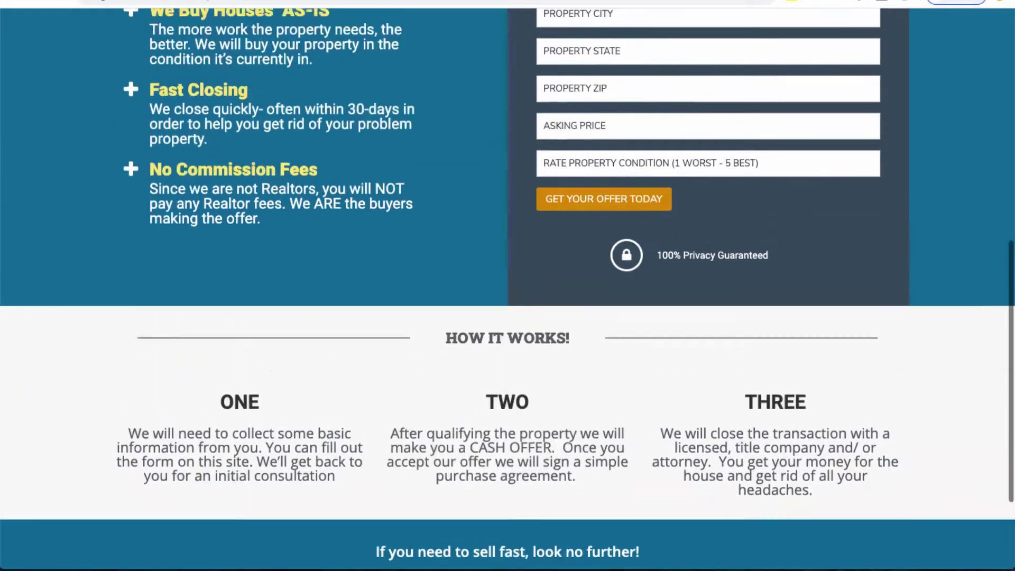
{"action": "scroll", "coordinate": [507, 286], "scroll_direction": "up", "scroll_amount": 9}
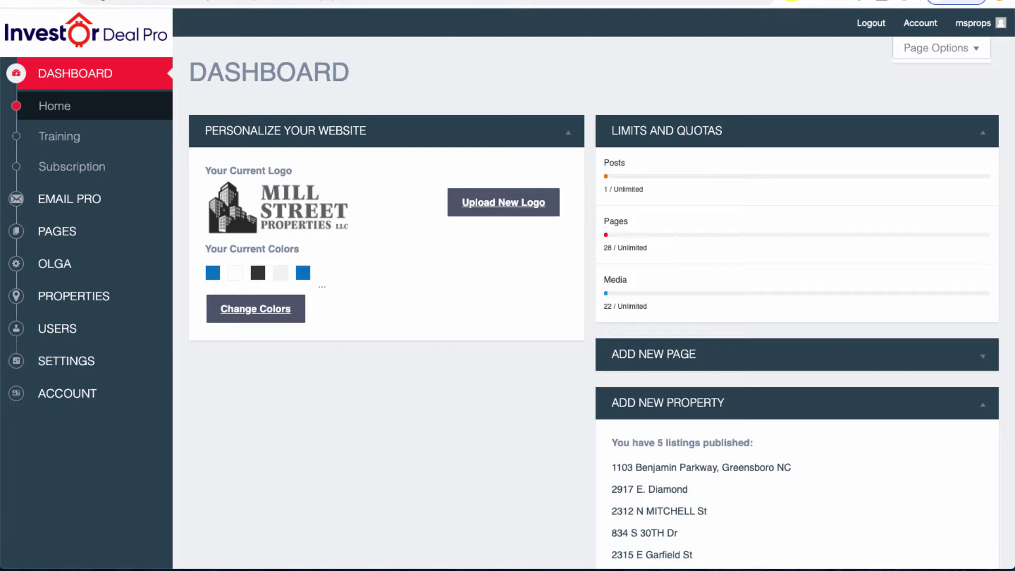
Step: Search All Pages for 'seller' and open Seller Template 1 with Edit with Page Builder
{"action": "mouse_move", "coordinate": [132, 231]}
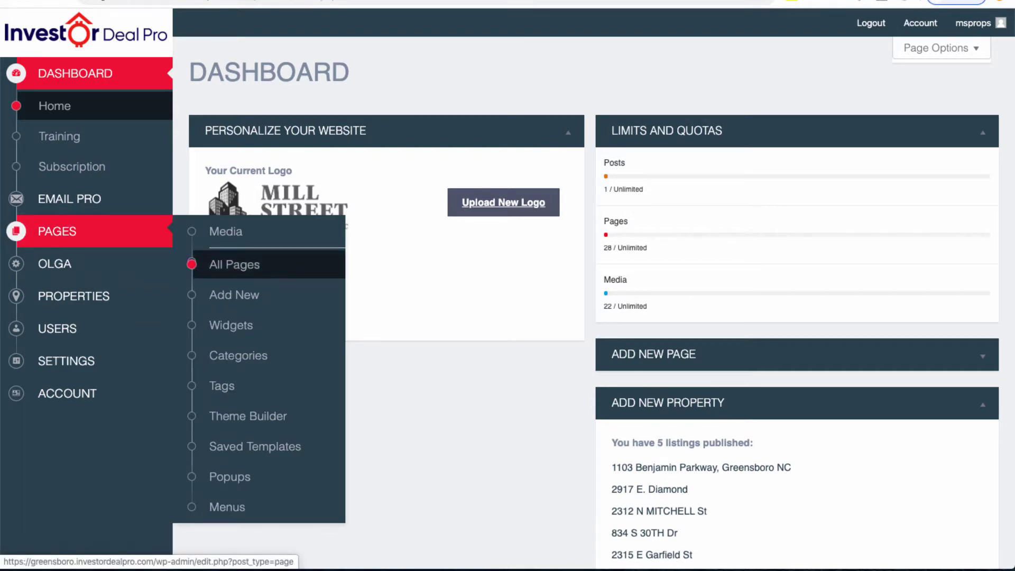
{"action": "left_click", "coordinate": [234, 265]}
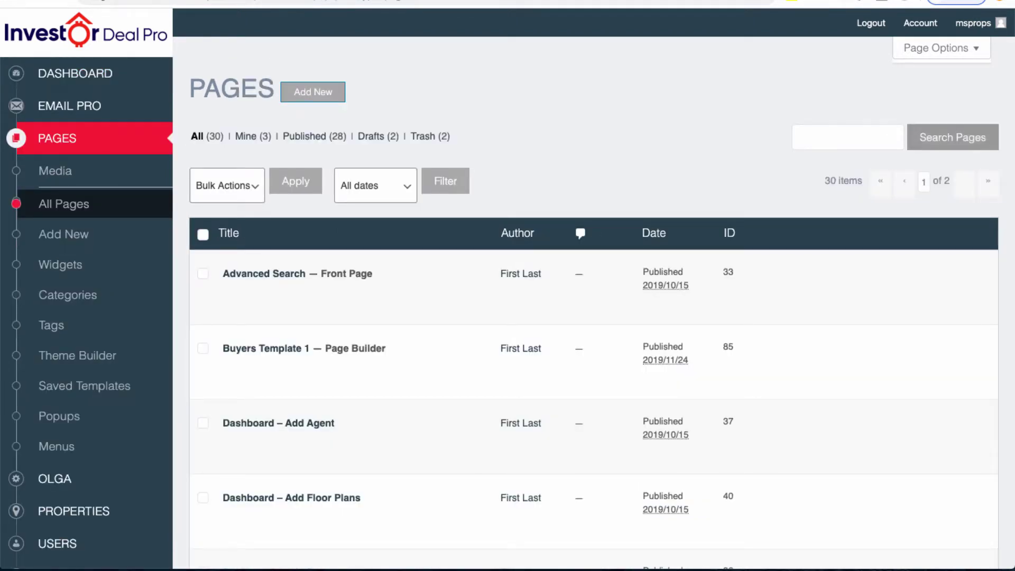
{"action": "left_click", "coordinate": [847, 136]}
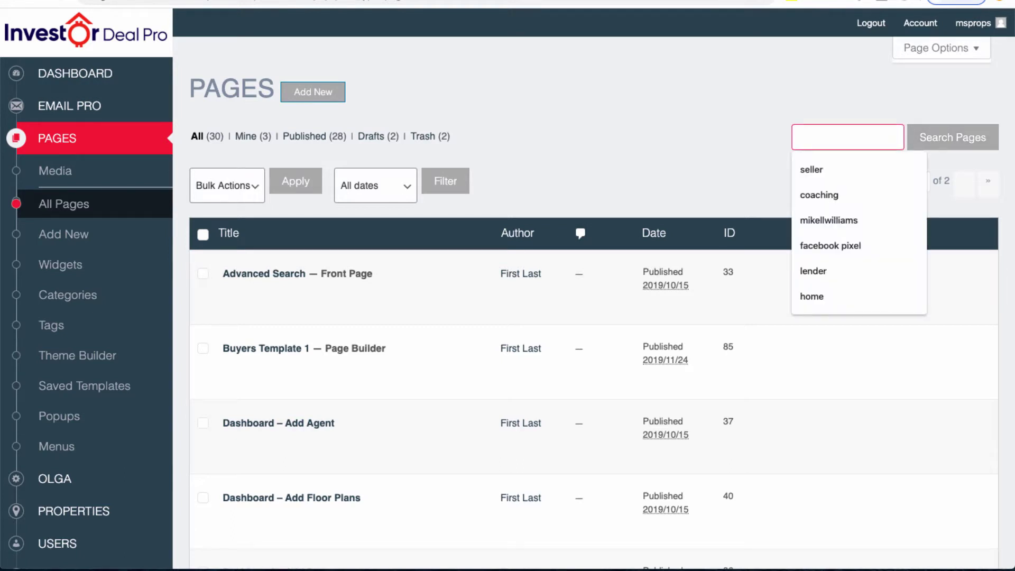
{"action": "type", "text": "seller"}
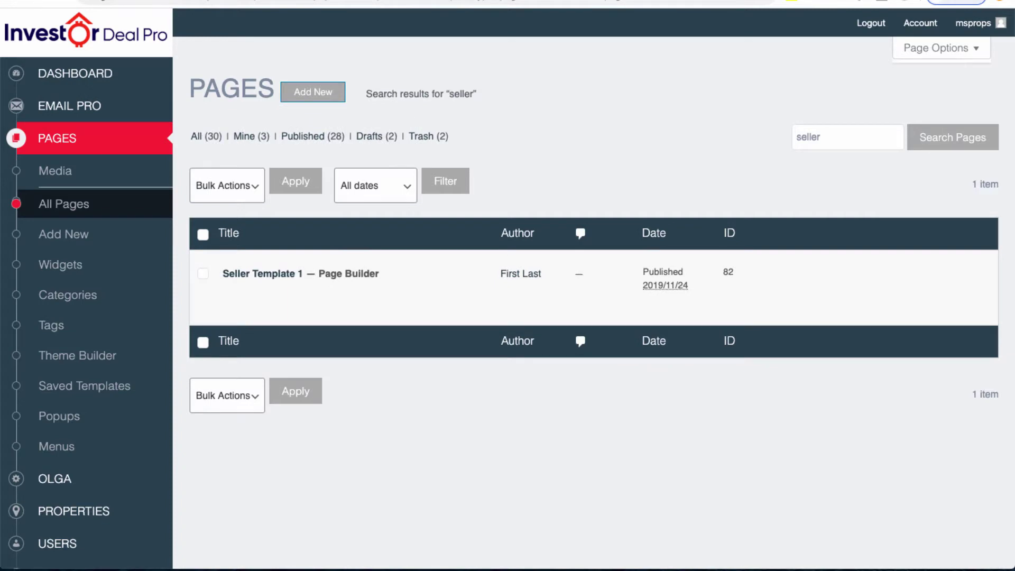
{"action": "mouse_move", "coordinate": [259, 273]}
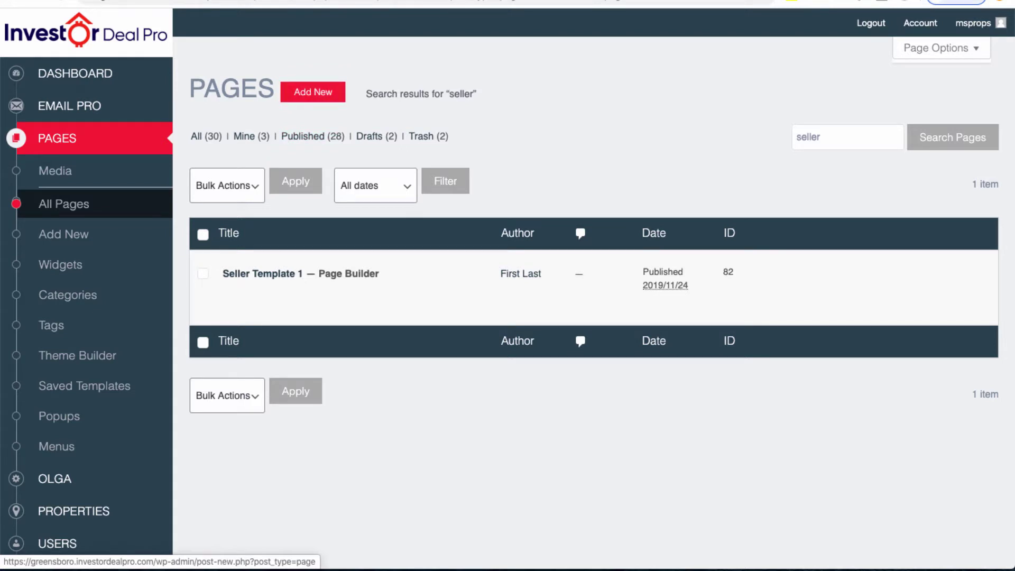
{"action": "mouse_move", "coordinate": [274, 296]}
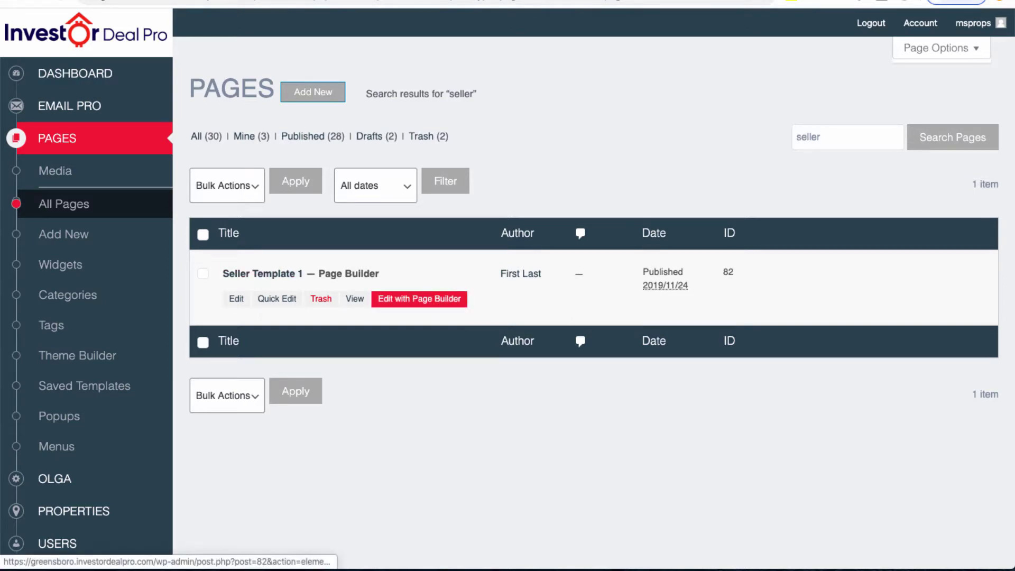
{"action": "left_click", "coordinate": [419, 298]}
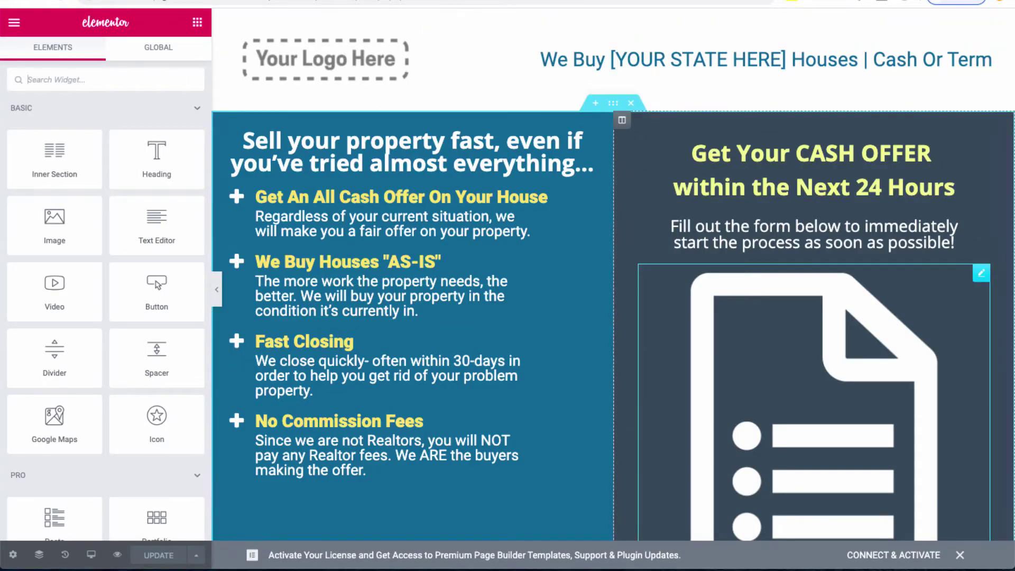
Step: Replace the header logo with millstreetpropertieslogo.png, keeping Image Size at Medium 300 x 300
{"action": "scroll", "coordinate": [613, 275], "scroll_direction": "down", "scroll_amount": 15}
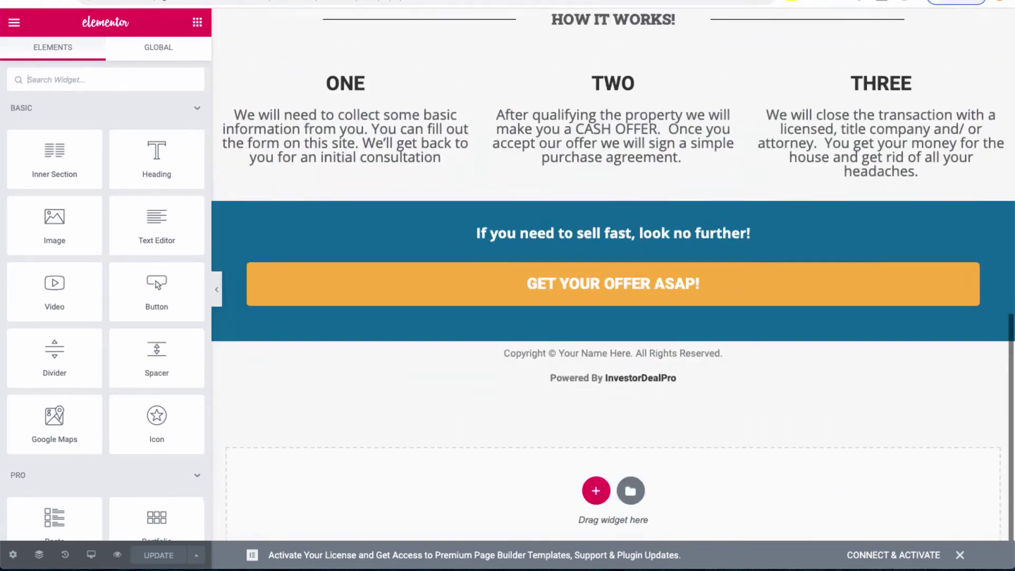
{"action": "scroll", "coordinate": [613, 275], "scroll_direction": "up", "scroll_amount": 15}
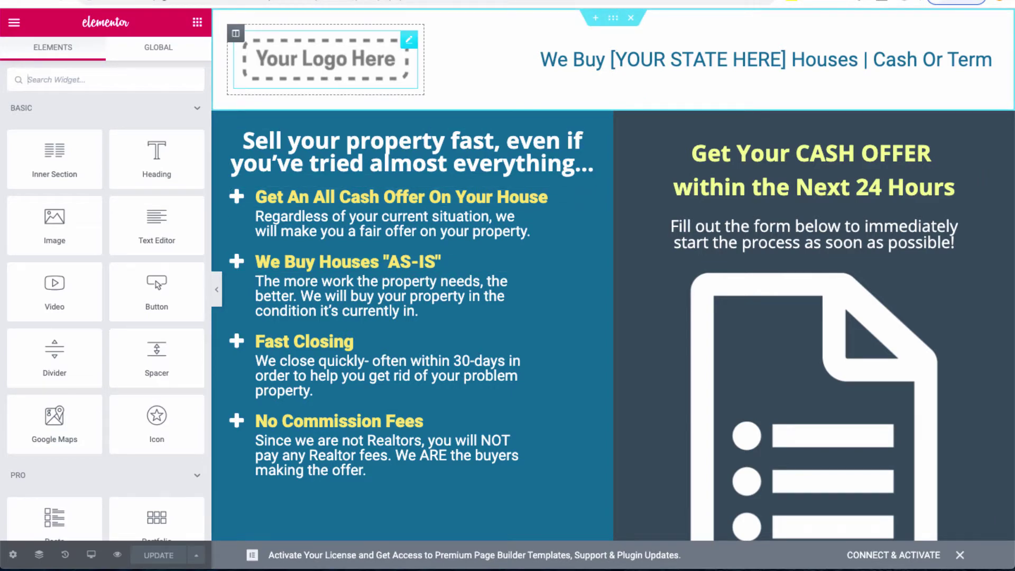
{"action": "left_click", "coordinate": [325, 59]}
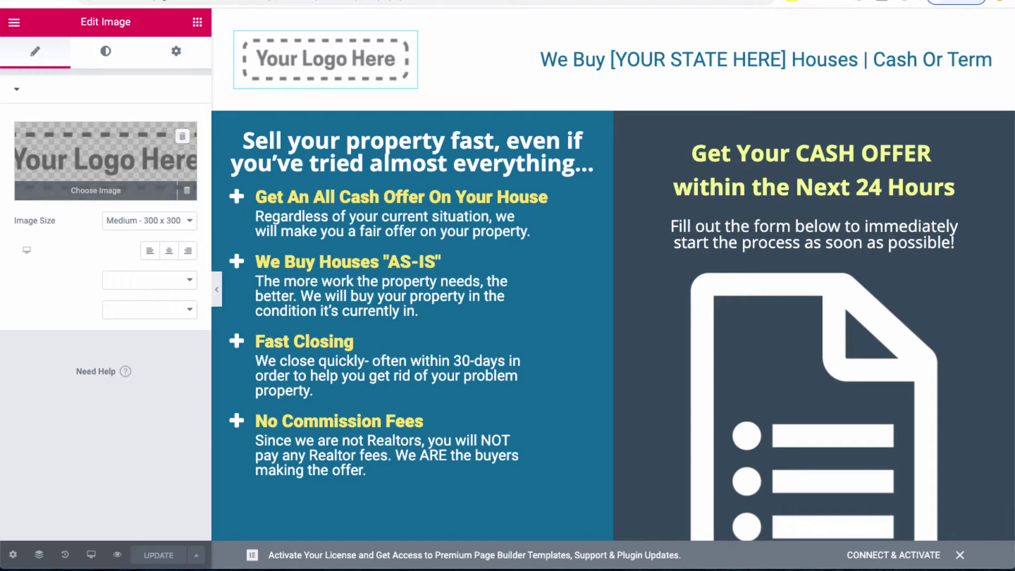
{"action": "left_click", "coordinate": [96, 190]}
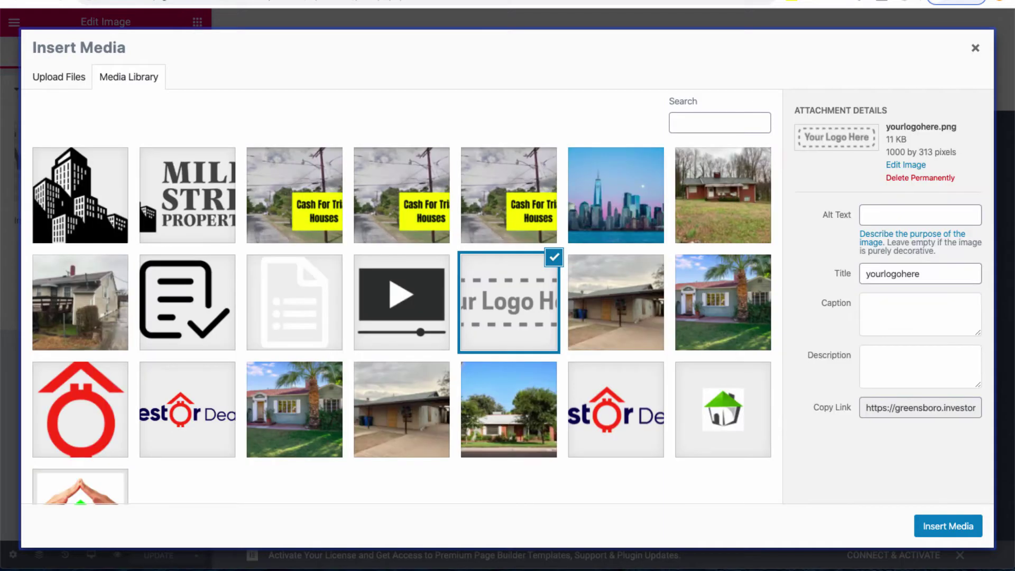
{"action": "left_click", "coordinate": [187, 195]}
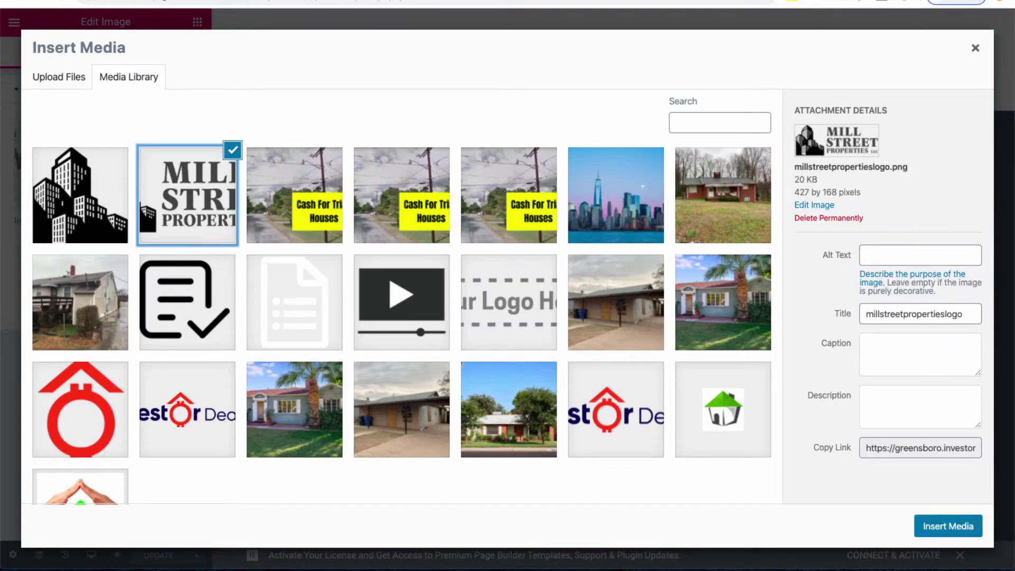
{"action": "left_click", "coordinate": [948, 526]}
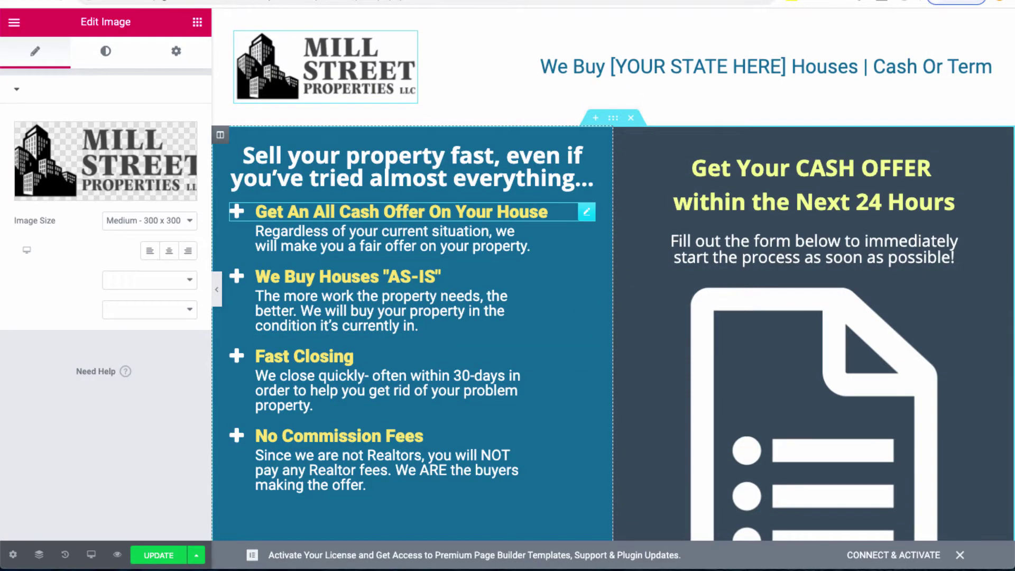
{"action": "mouse_move", "coordinate": [105, 158]}
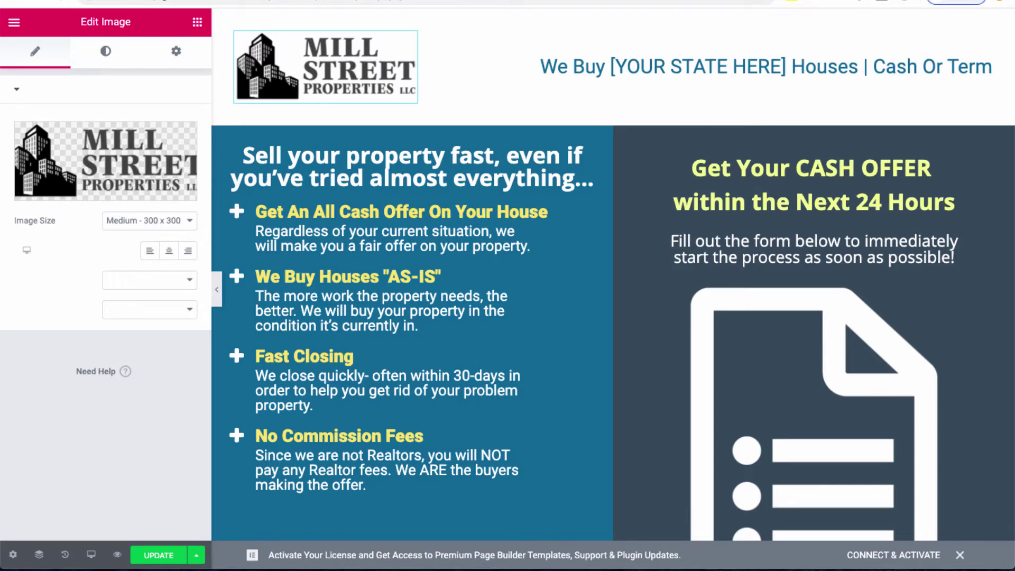
{"action": "left_click", "coordinate": [149, 221]}
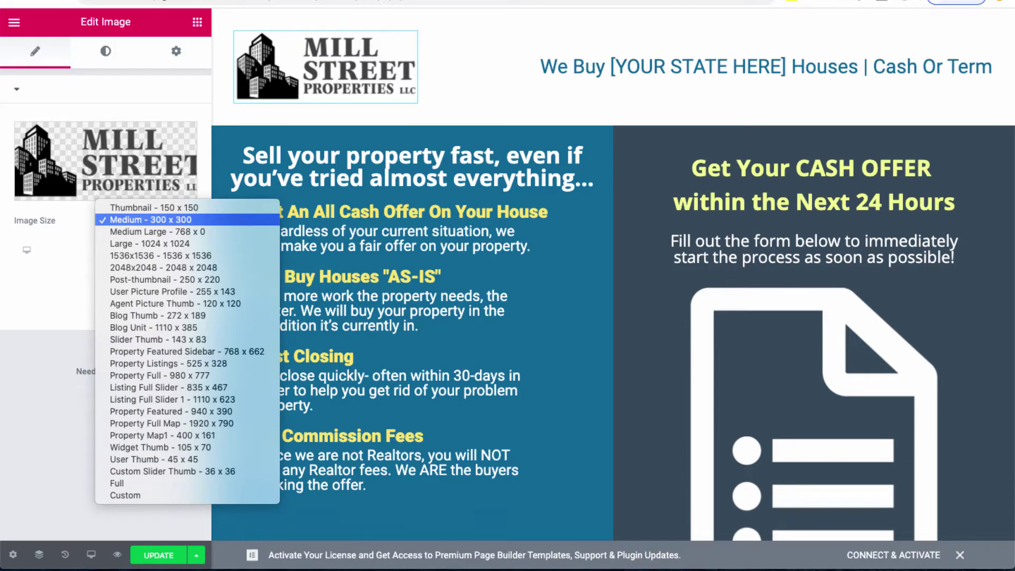
{"action": "key", "text": "Return"}
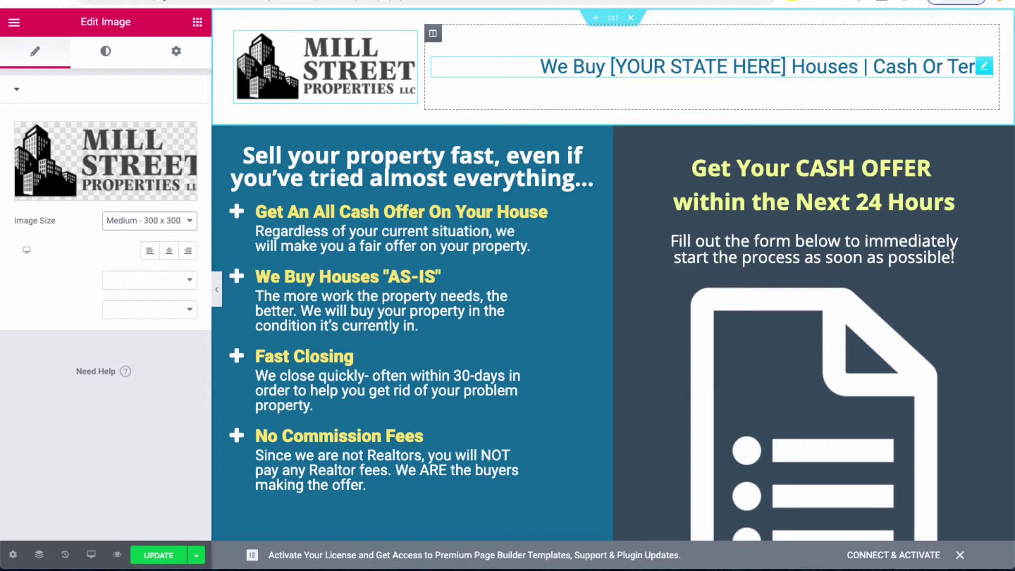
Step: Replace the [YOUR STATE HERE] placeholder in the header heading with NC
{"action": "mouse_move", "coordinate": [610, 66]}
{"action": "left_mouse_down"}
{"action": "mouse_move", "coordinate": [786, 66]}
{"action": "mouse_move", "coordinate": [611, 67]}
{"action": "left_mouse_up"}
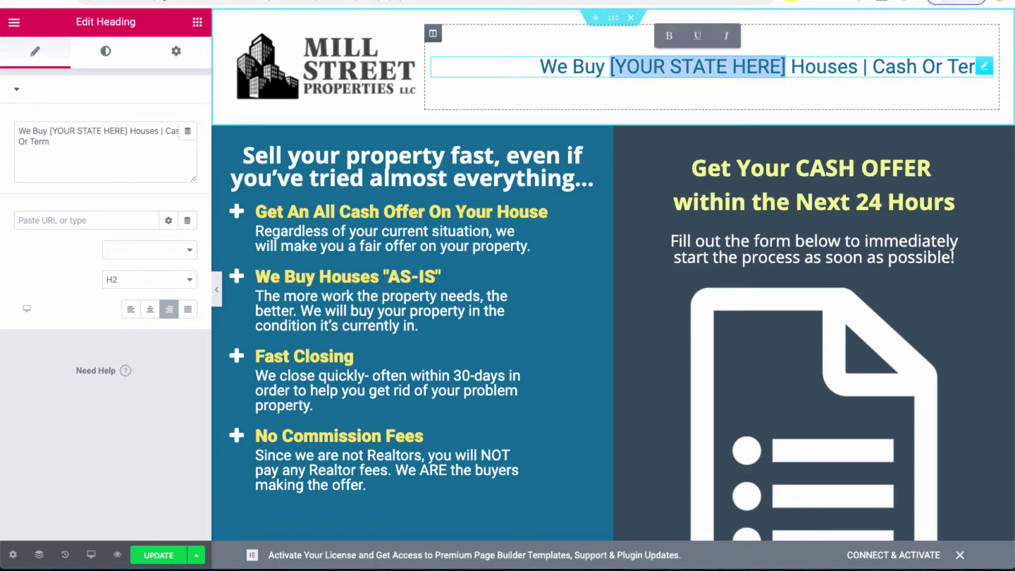
{"action": "key", "text": "BackSpace"}
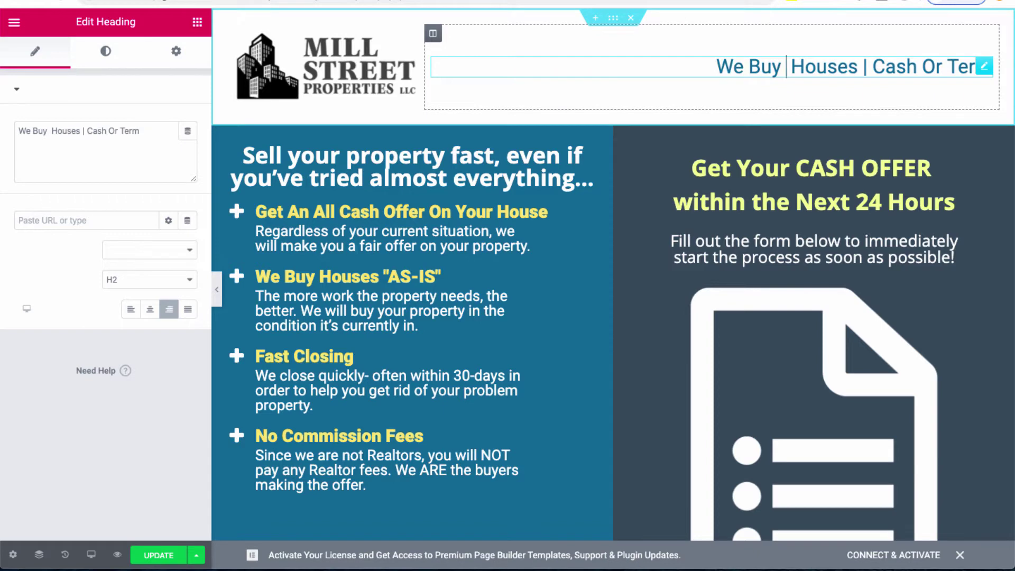
{"action": "type", "text": "NC"}
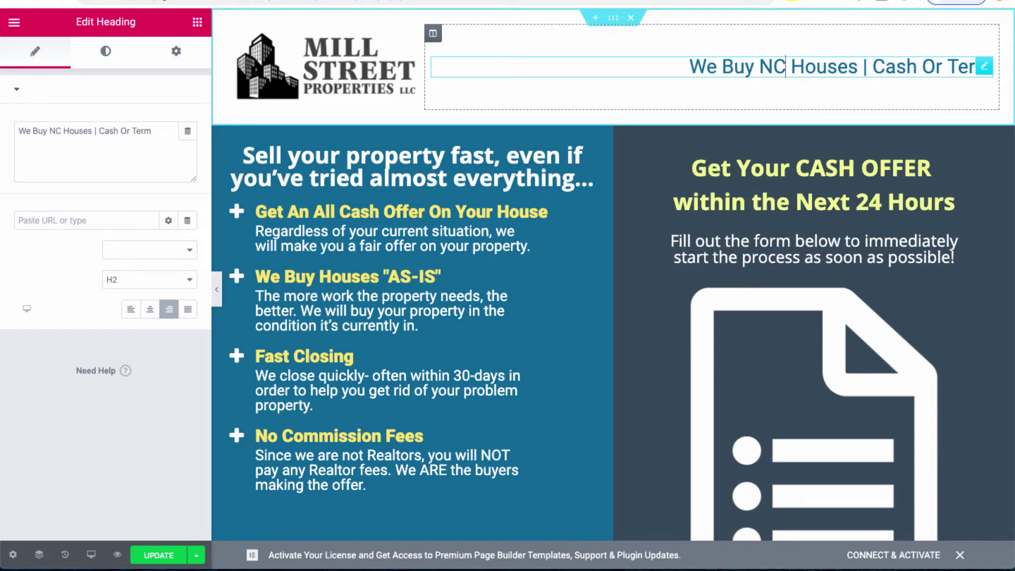
{"action": "left_click", "coordinate": [759, 67]}
{"action": "key", "text": "shift+Right"}
{"action": "key", "text": "shift+Right"}
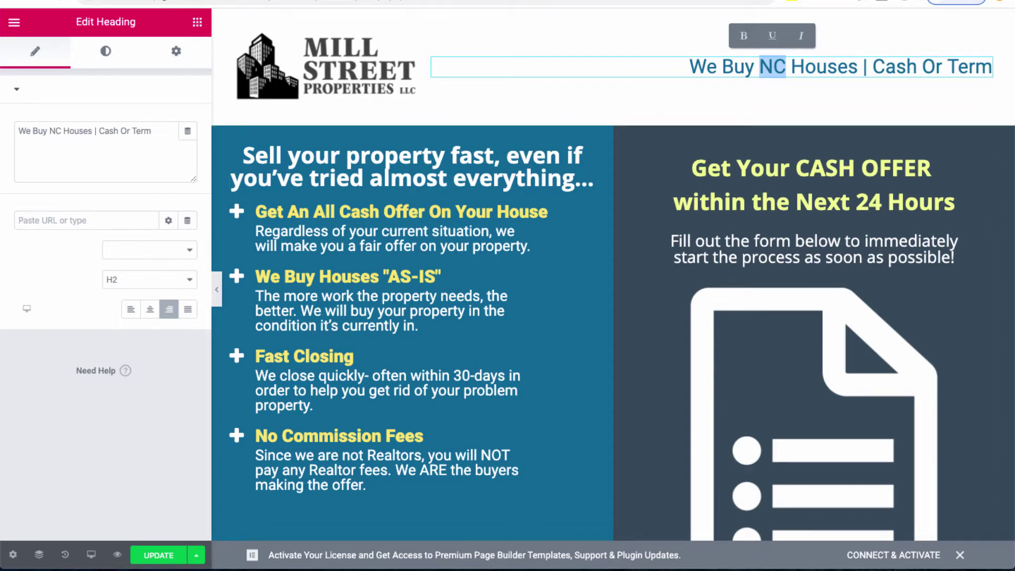
{"action": "left_click", "coordinate": [197, 22]}
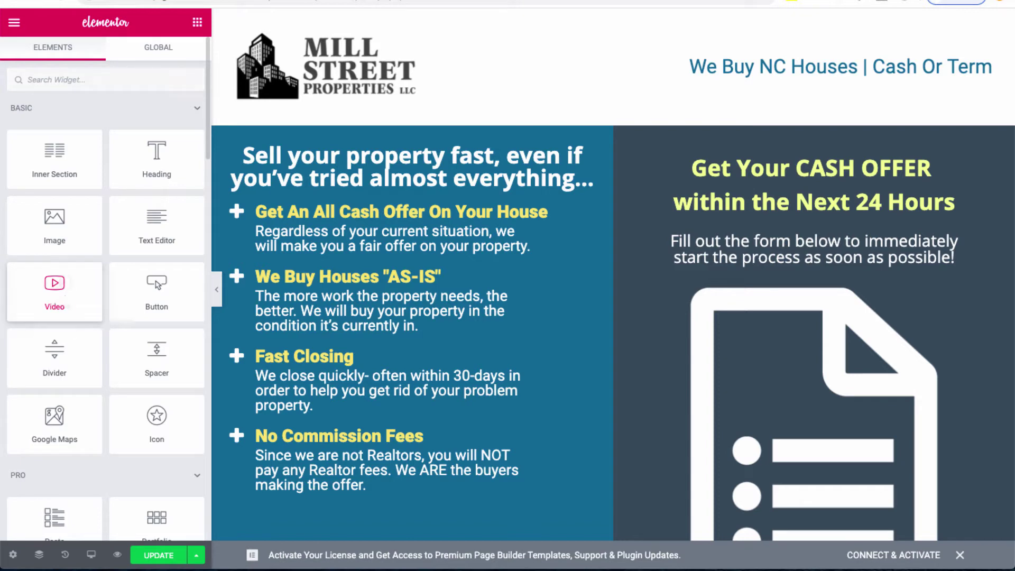
Step: Swap the video's YouTube link for the 'We Buy Houses in Greensboro NC' video link
{"action": "left_click_drag", "start_coordinate": [55, 288], "coordinate": [369, 199]}
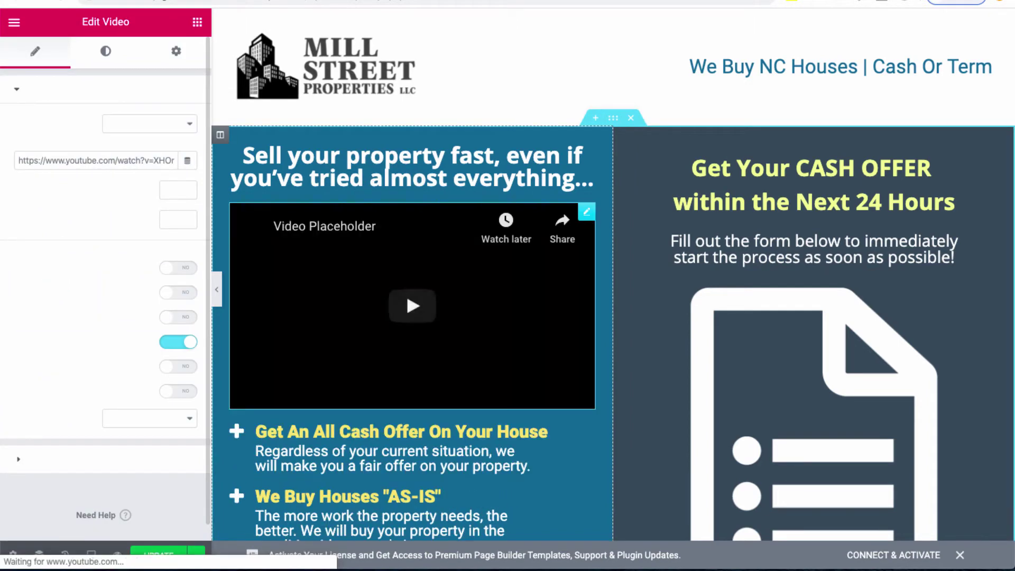
{"action": "left_click_drag", "start_coordinate": [18, 160], "coordinate": [175, 160]}
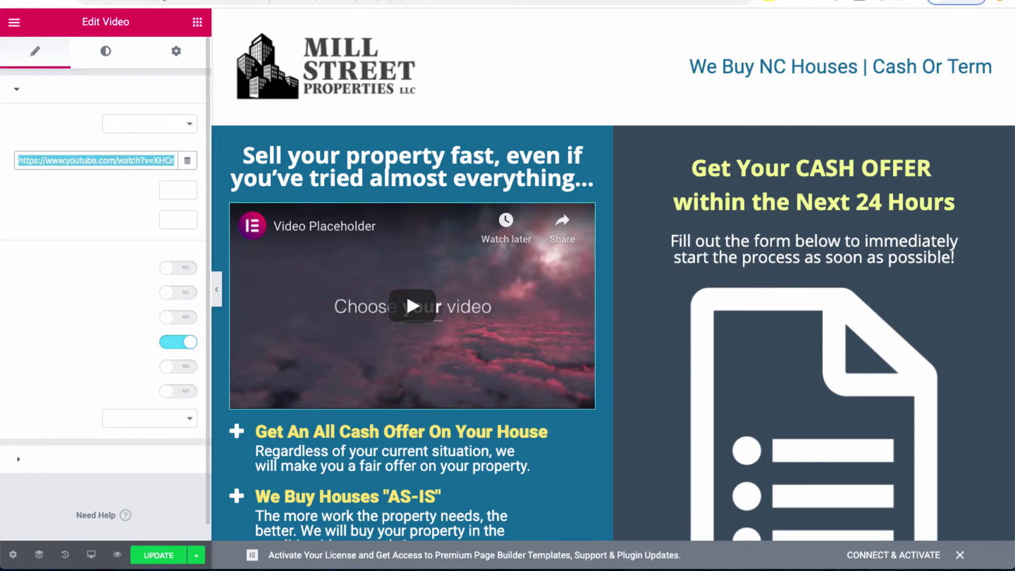
{"action": "key", "text": "BackSpace"}
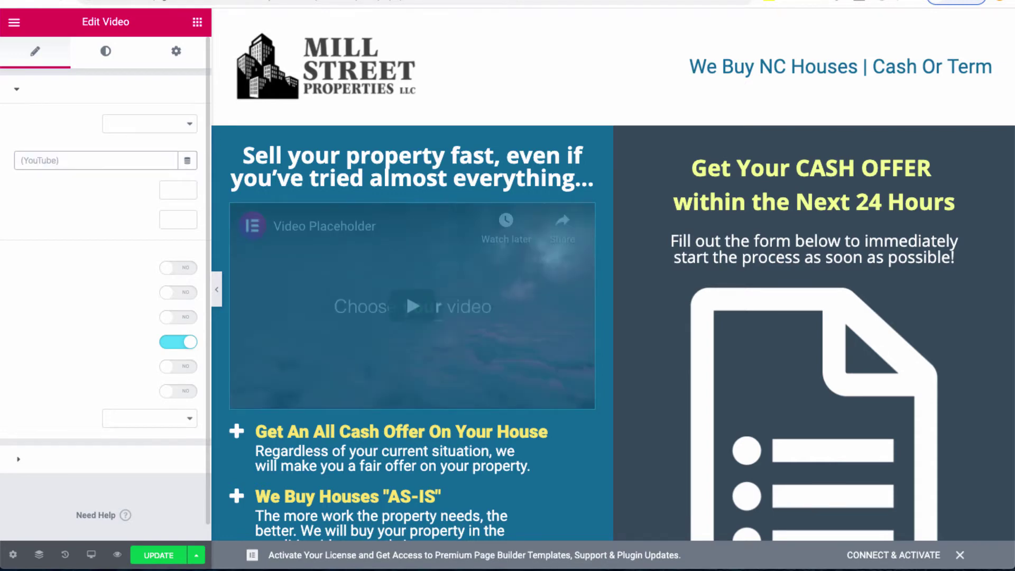
{"action": "type", "text": "https://youtu.be/pbAcVUJrOIY"}
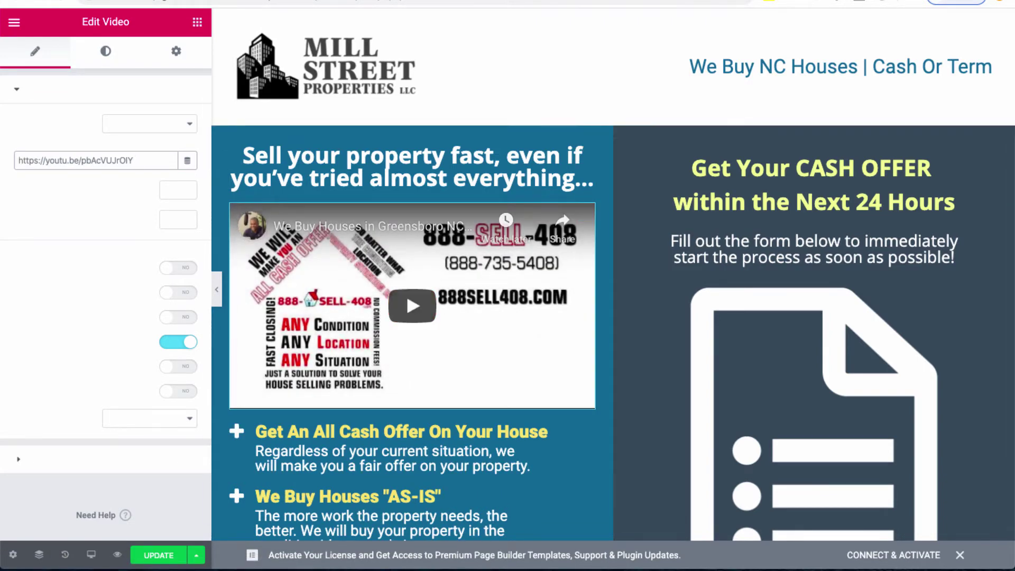
{"action": "left_click", "coordinate": [198, 22]}
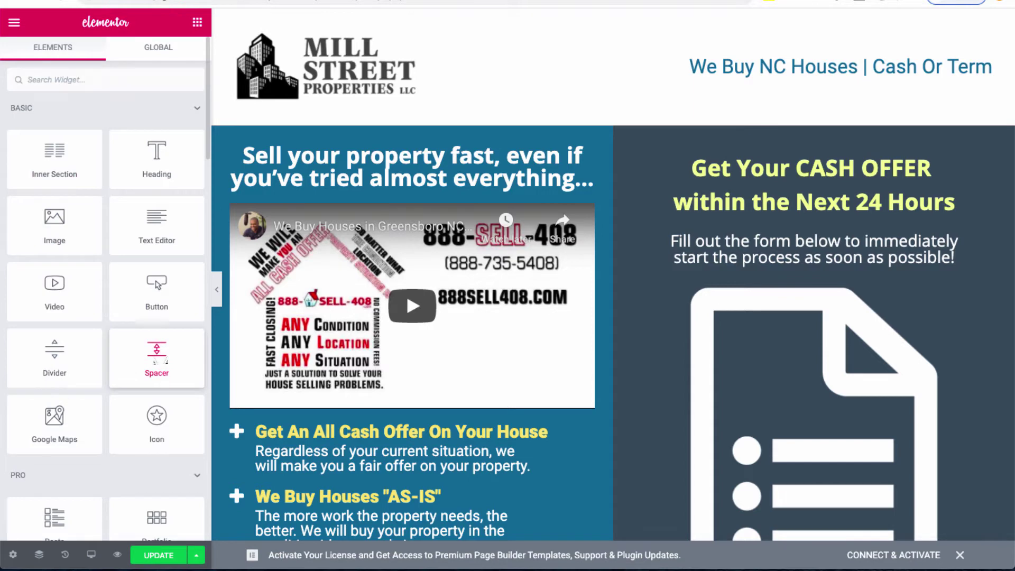
Step: Add a Spacer widget below the video and change its height from 50 to 25 px
{"action": "left_click_drag", "start_coordinate": [159, 361], "coordinate": [317, 417]}
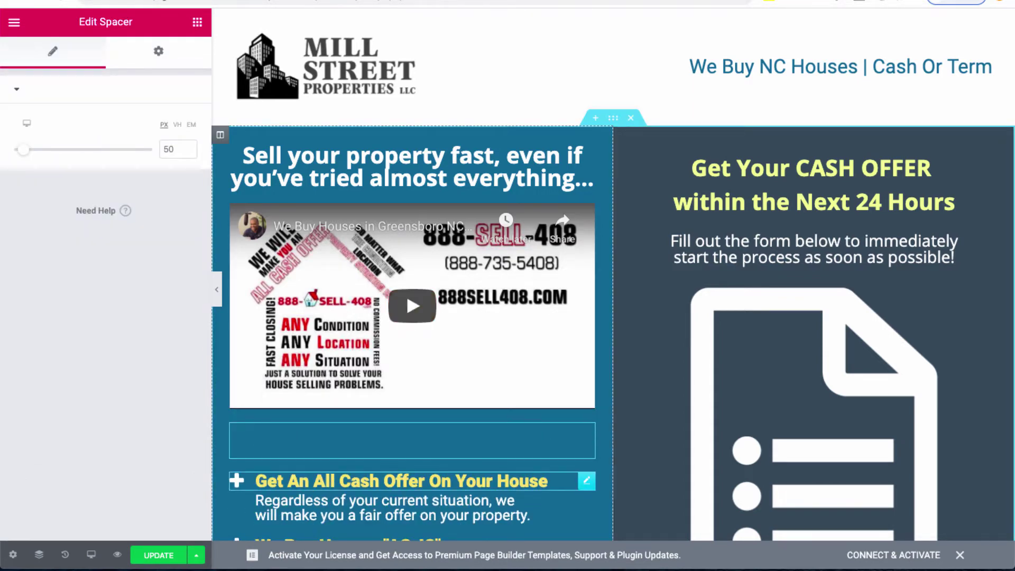
{"action": "double_click", "coordinate": [169, 149]}
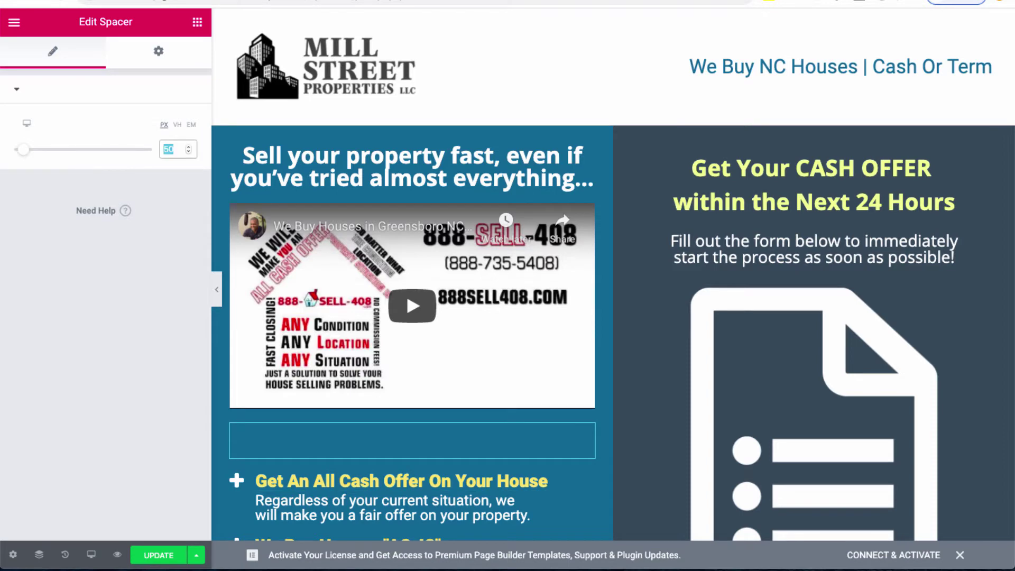
{"action": "type", "text": "25"}
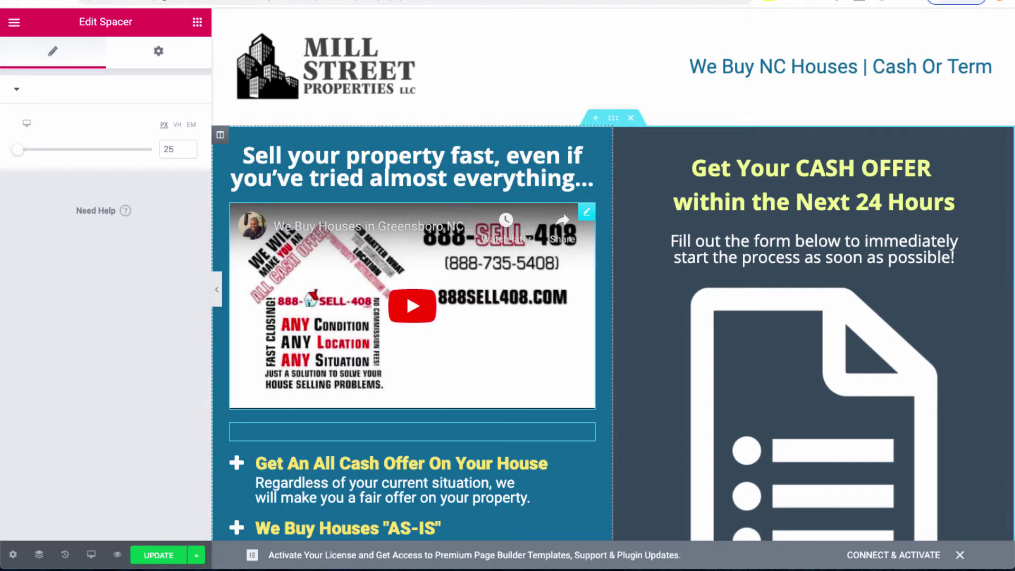
{"action": "scroll", "coordinate": [412, 254], "scroll_direction": "down", "scroll_amount": 6}
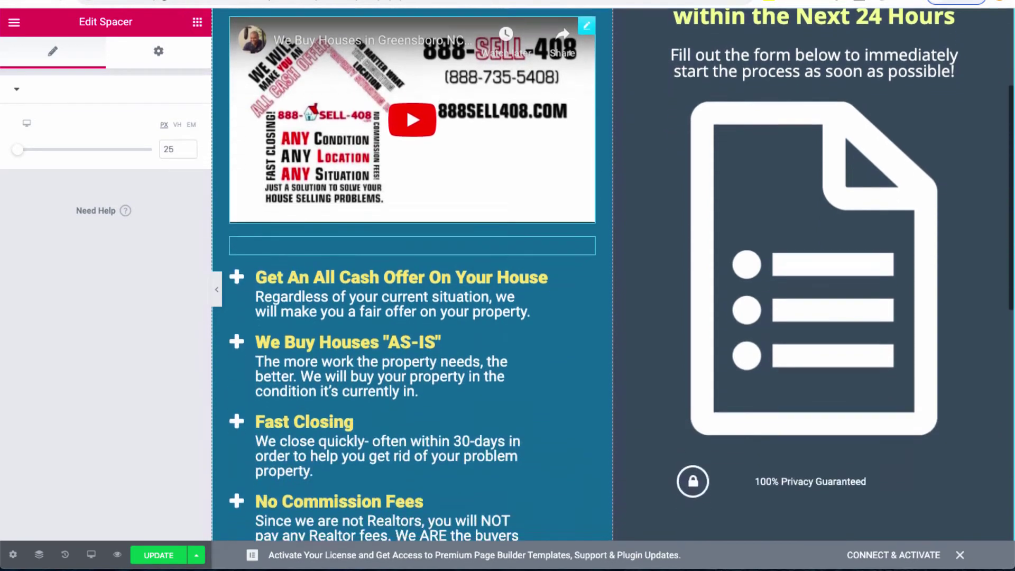
{"action": "scroll", "coordinate": [413, 253], "scroll_direction": "up", "scroll_amount": 3}
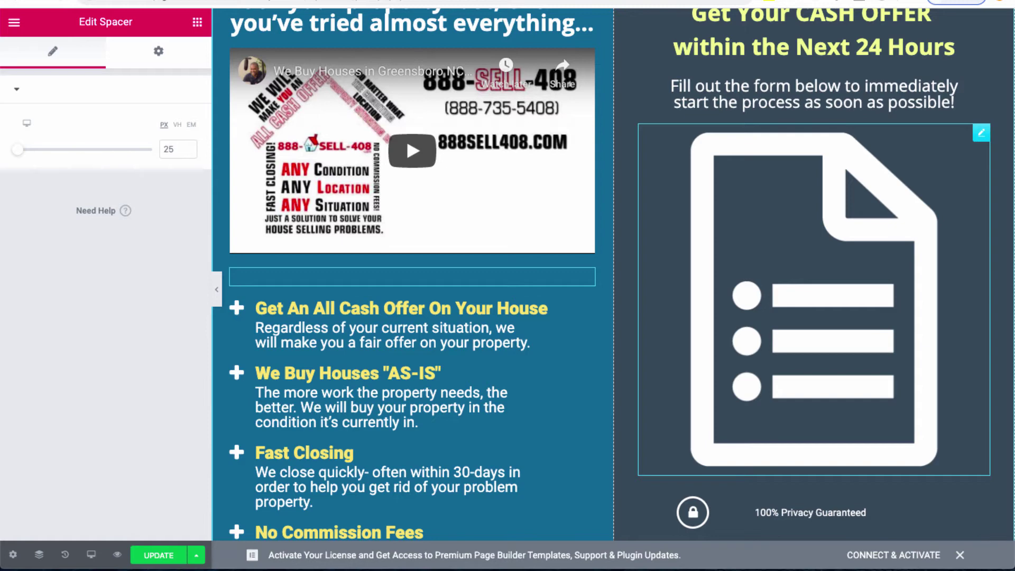
Step: Delete the document icon image from the cash offer column
{"action": "right_click", "coordinate": [857, 218]}
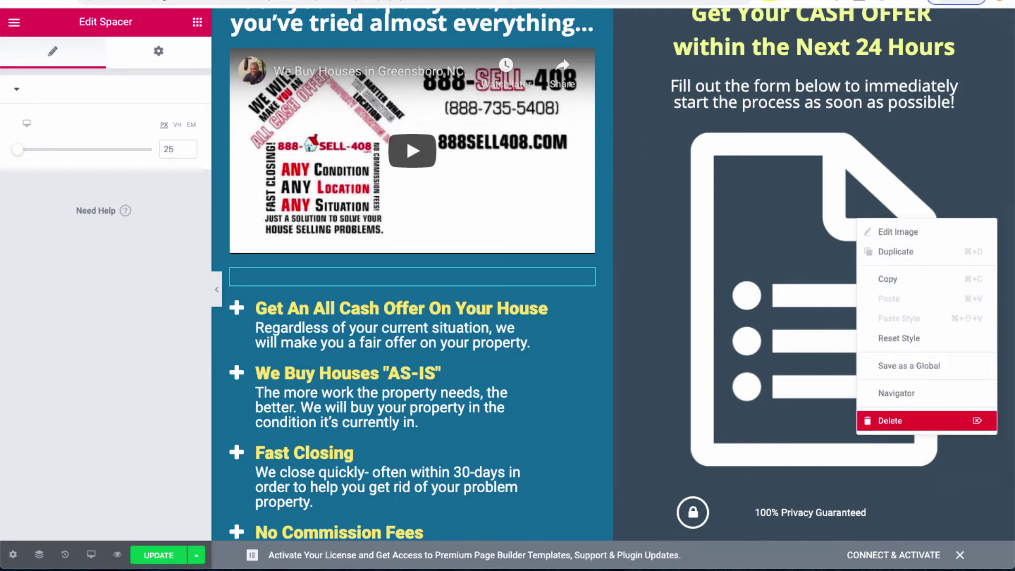
{"action": "left_click", "coordinate": [899, 420]}
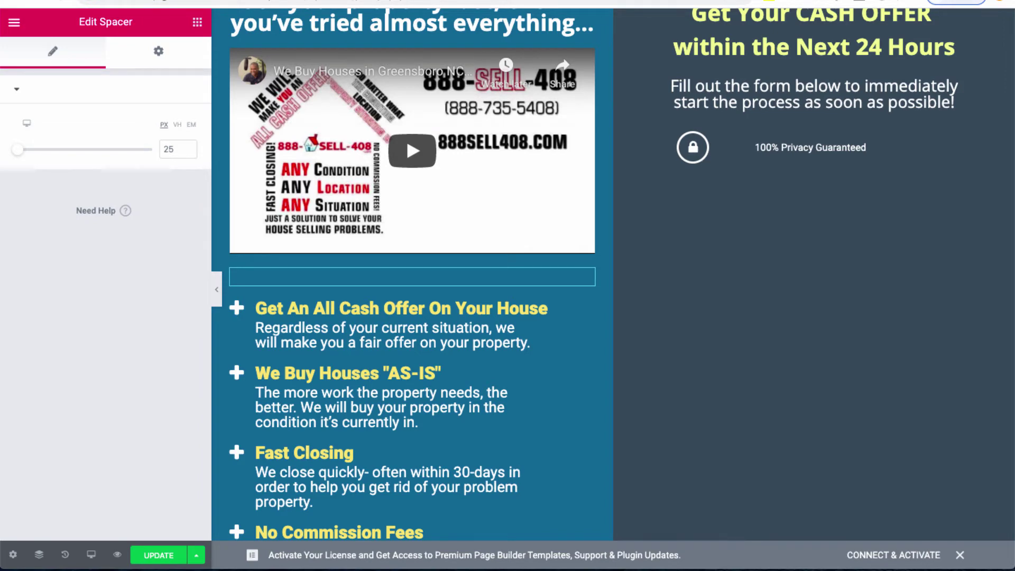
{"action": "left_click", "coordinate": [198, 22]}
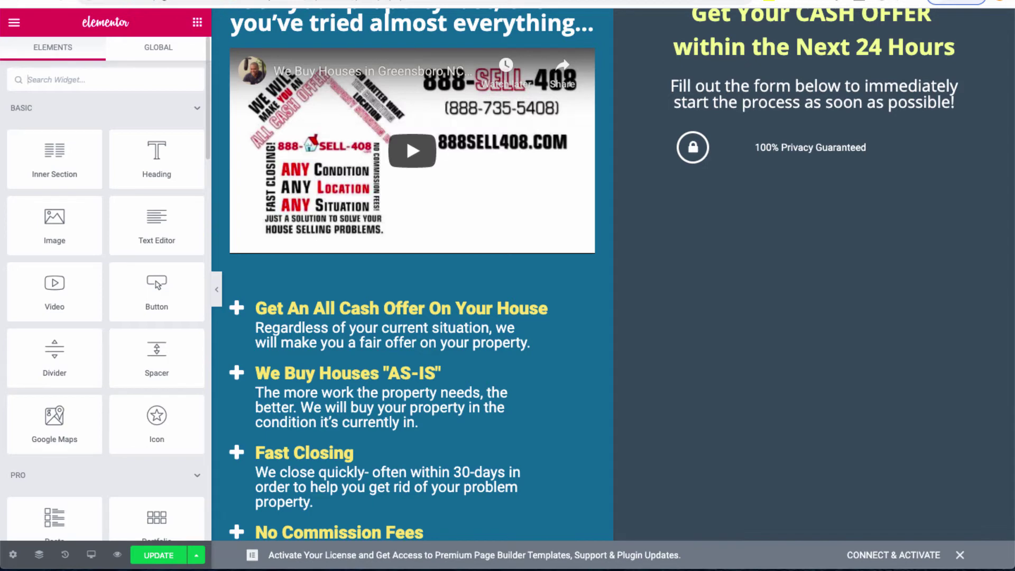
Step: Place a Shortcode widget above the privacy line in the cash offer column and save with Ctrl+S
{"action": "type", "text": "short"}
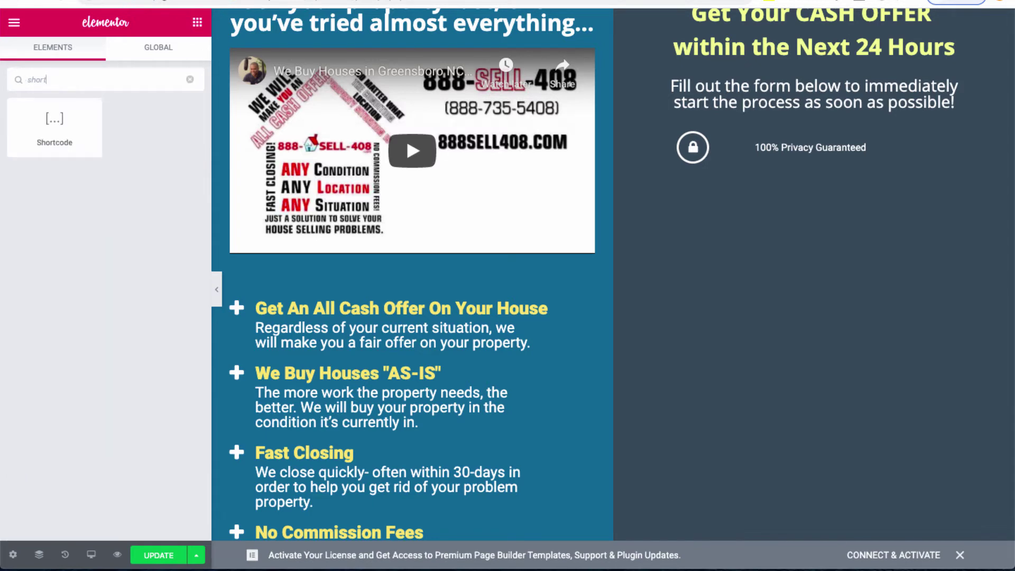
{"action": "left_click_drag", "start_coordinate": [64, 132], "coordinate": [824, 135]}
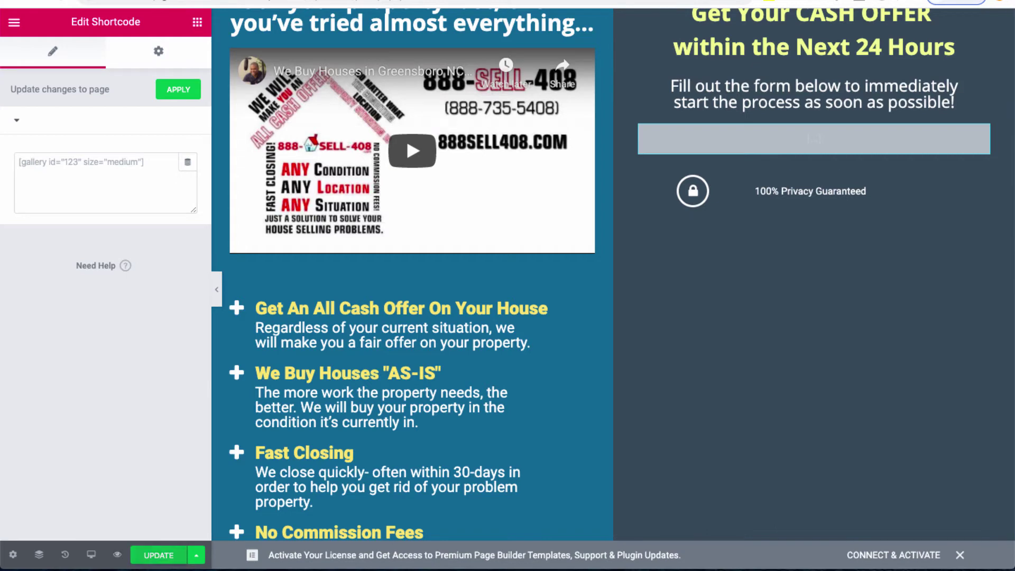
{"action": "key", "text": "ctrl+s"}
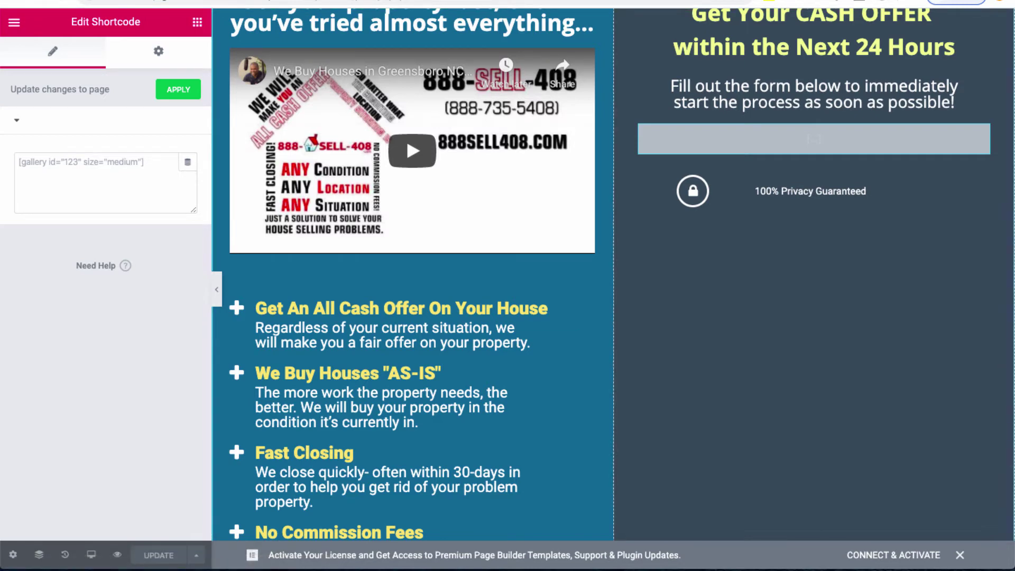
Step: Replace 'Your Name Here' in the footer copyright with 'Mill Street Properties LLC'
{"action": "scroll", "coordinate": [614, 275], "scroll_direction": "down", "scroll_amount": 10}
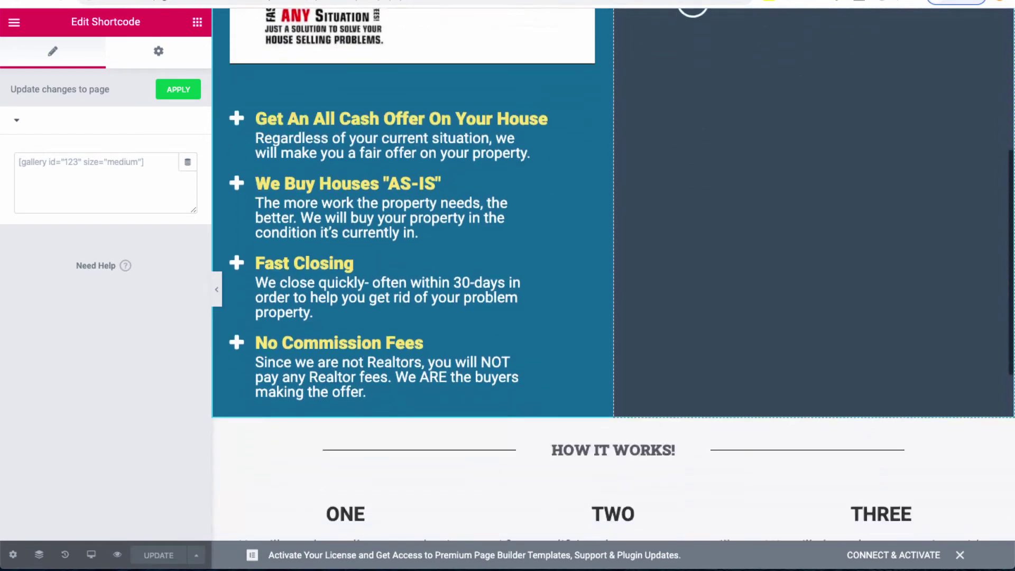
{"action": "scroll", "coordinate": [613, 370], "scroll_direction": "down", "scroll_amount": 2}
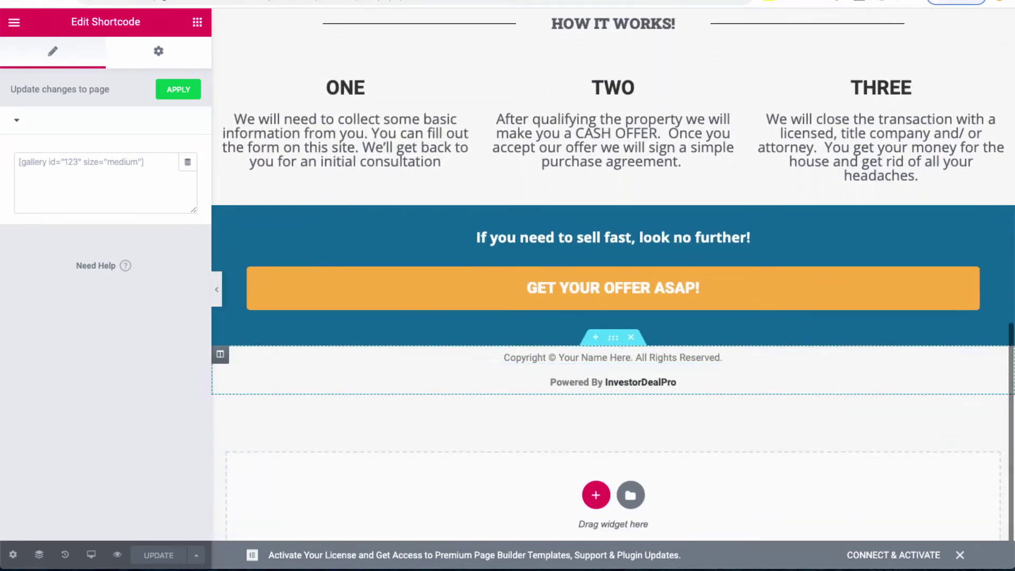
{"action": "left_click_drag", "start_coordinate": [559, 358], "coordinate": [631, 358]}
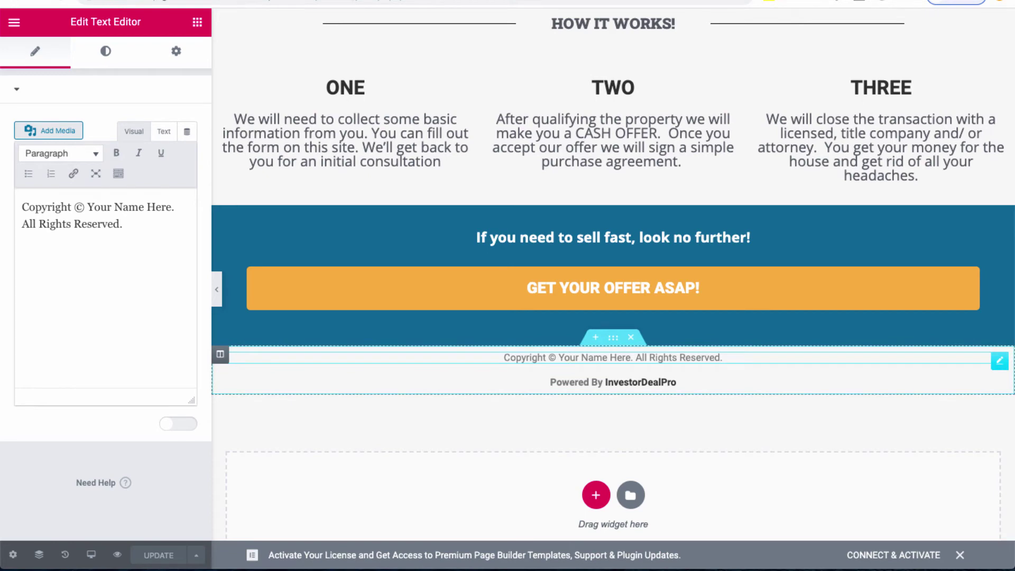
{"action": "left_click_drag", "start_coordinate": [559, 357], "coordinate": [625, 358]}
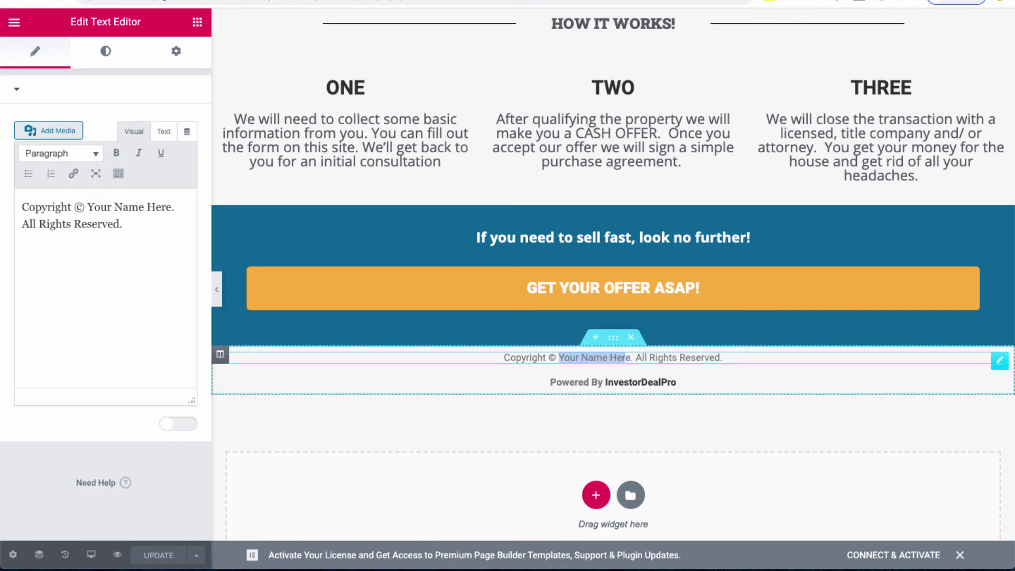
{"action": "left_click_drag", "start_coordinate": [88, 207], "coordinate": [172, 208]}
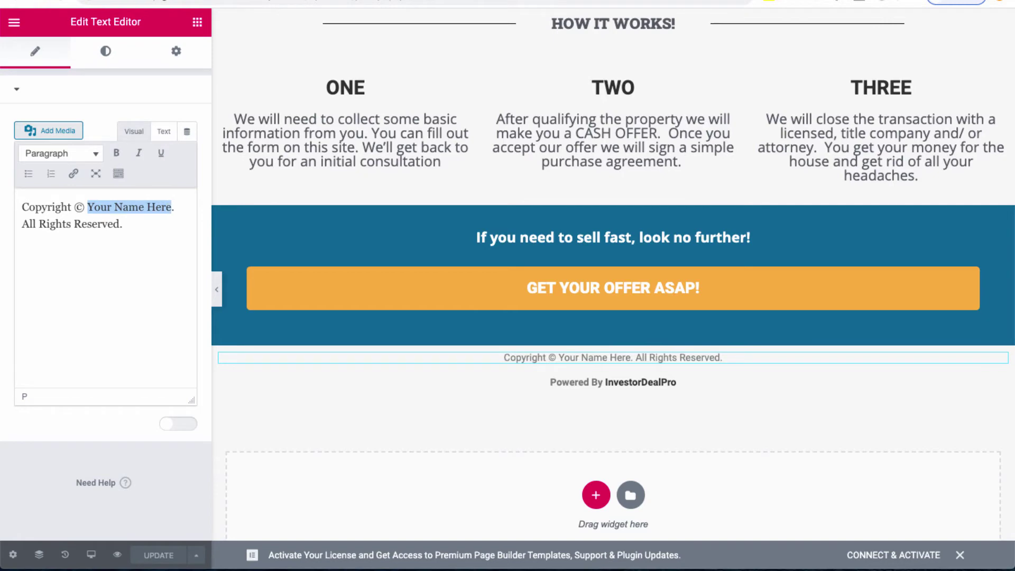
{"action": "type", "text": "MIll Street"}
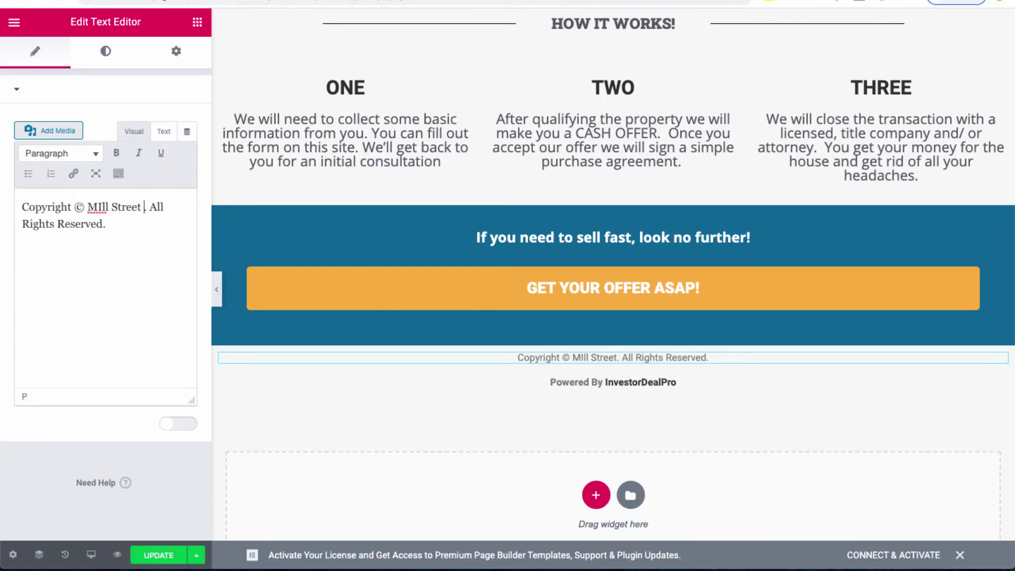
{"action": "type", "text": " Pr"}
{"action": "key", "text": "BackSpace"}
{"action": "key", "text": "BackSpace"}
{"action": "key", "text": "BackSpace"}
{"action": "key", "text": "BackSpace"}
{"action": "key", "text": "BackSpace"}
{"action": "key", "text": "BackSpace"}
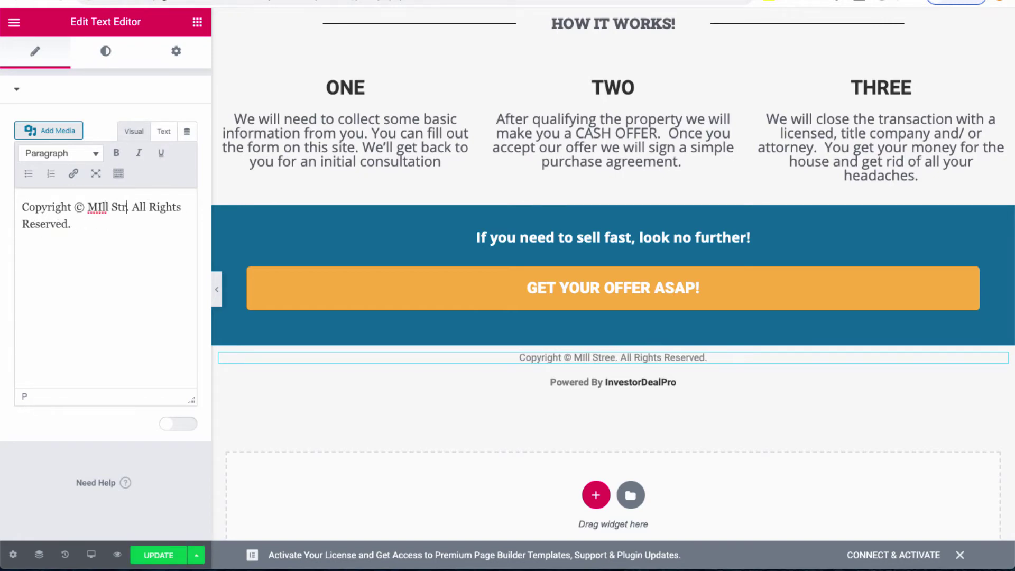
{"action": "key", "text": "BackSpace"}
{"action": "key", "text": "BackSpace"}
{"action": "key", "text": "BackSpace"}
{"action": "key", "text": "BackSpace"}
{"action": "key", "text": "BackSpace"}
{"action": "key", "text": "BackSpace"}
{"action": "key", "text": "BackSpace"}
{"action": "type", "text": "ill "}
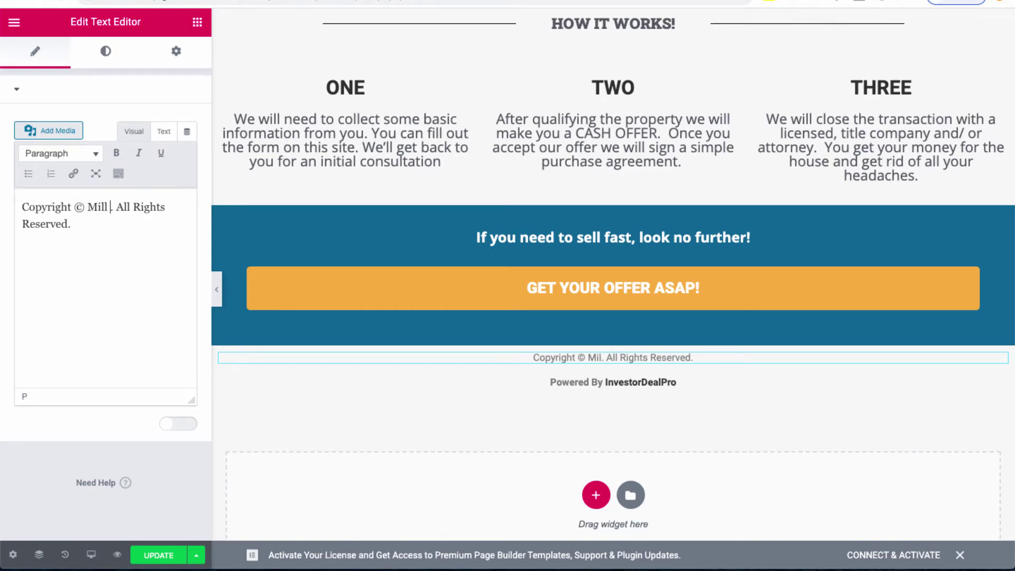
{"action": "type", "text": "Street"}
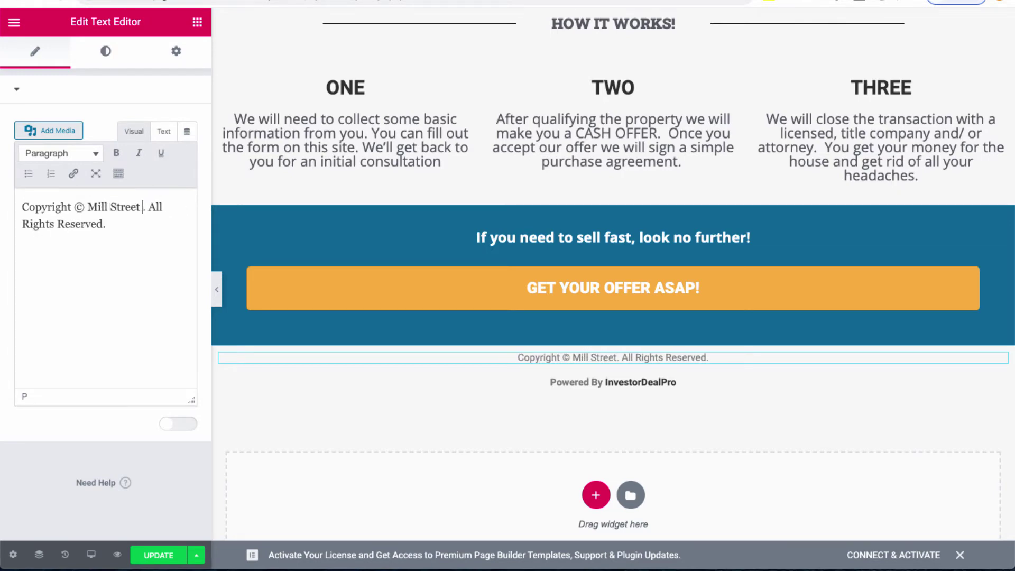
{"action": "type", "text": " Properties"}
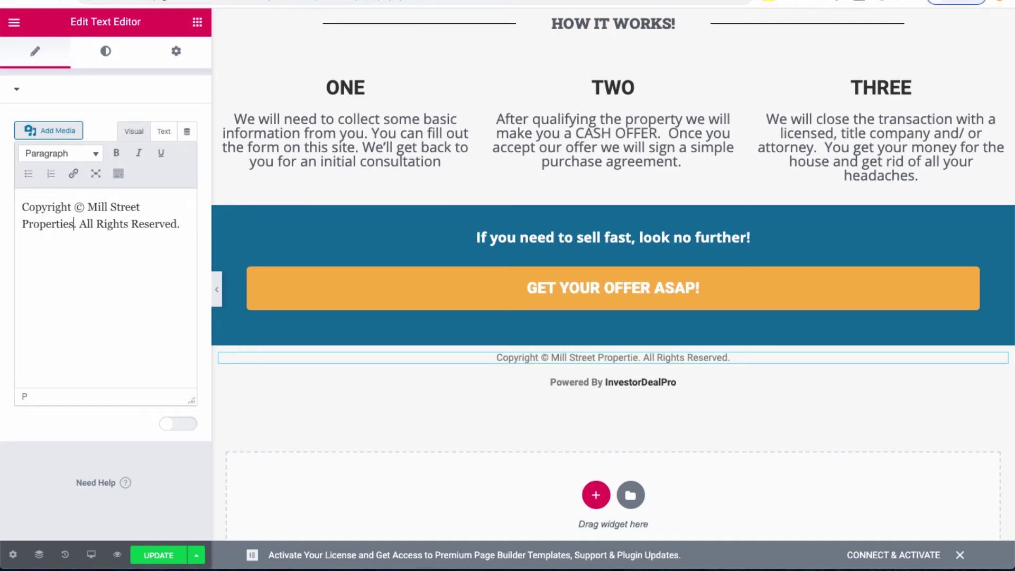
{"action": "type", "text": " LLC"}
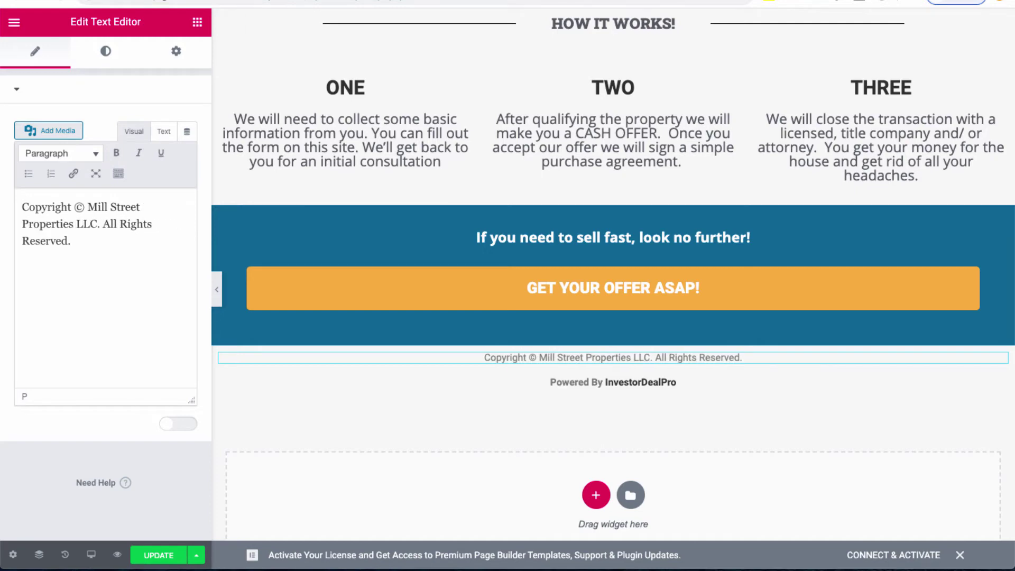
Step: Save the footer edit with UPDATE and bring the preview back to the top
{"action": "left_click", "coordinate": [159, 555]}
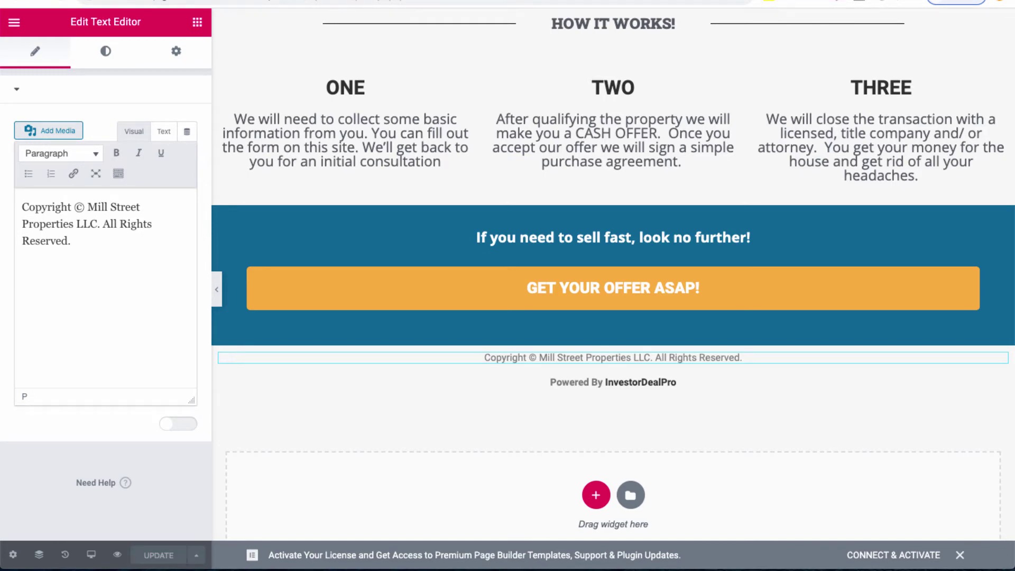
{"action": "scroll", "coordinate": [613, 285], "scroll_direction": "up", "scroll_amount": 15}
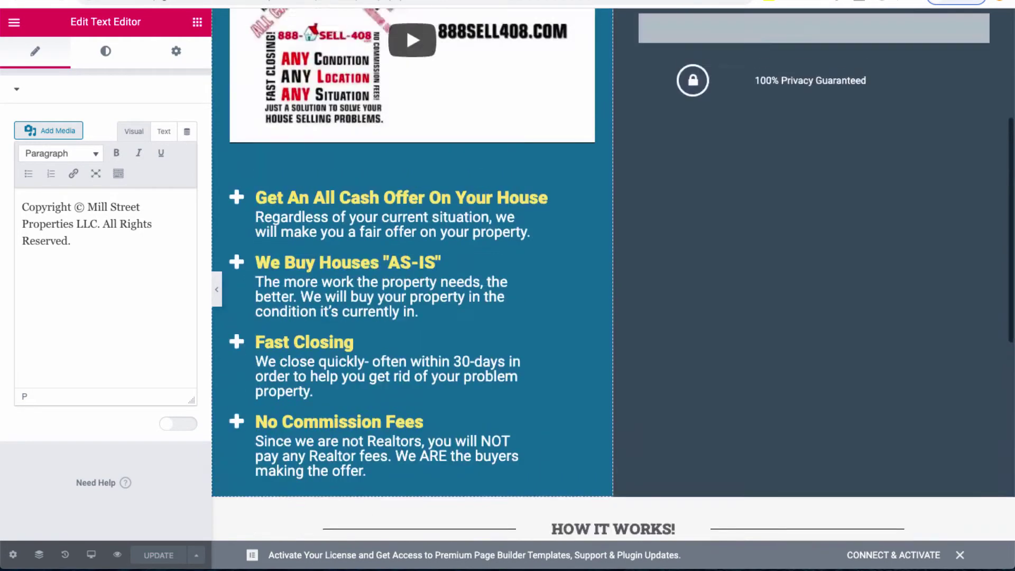
{"action": "scroll", "coordinate": [613, 285], "scroll_direction": "down", "scroll_amount": 2}
{"action": "scroll", "coordinate": [614, 285], "scroll_direction": "up", "scroll_amount": 2}
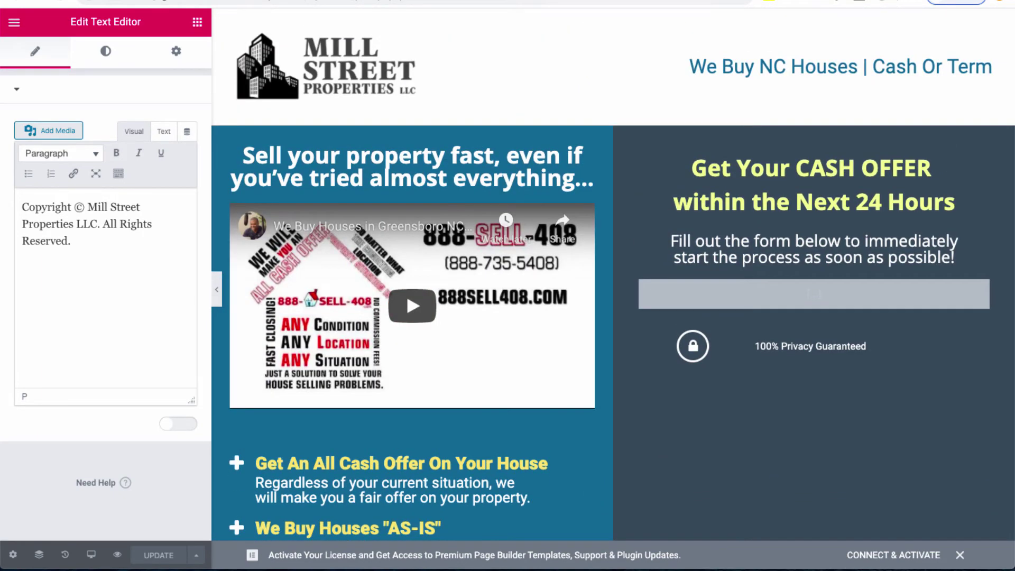
Step: Exit to the dashboard and select the Seller Landing Page Form shortcode [sibwp_form id=3] in Email Pro Forms
{"action": "left_click", "coordinate": [13, 22]}
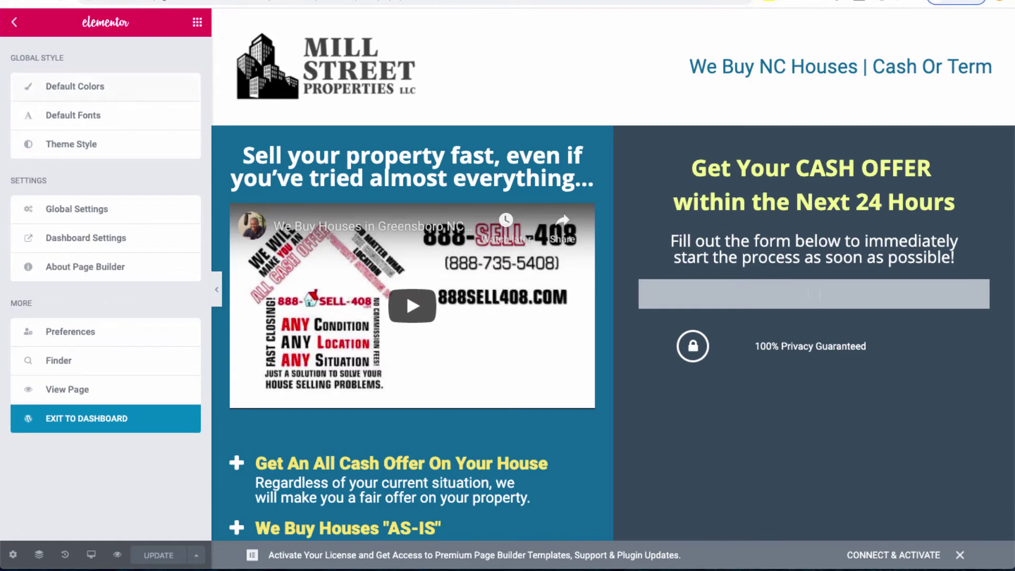
{"action": "left_click", "coordinate": [87, 418]}
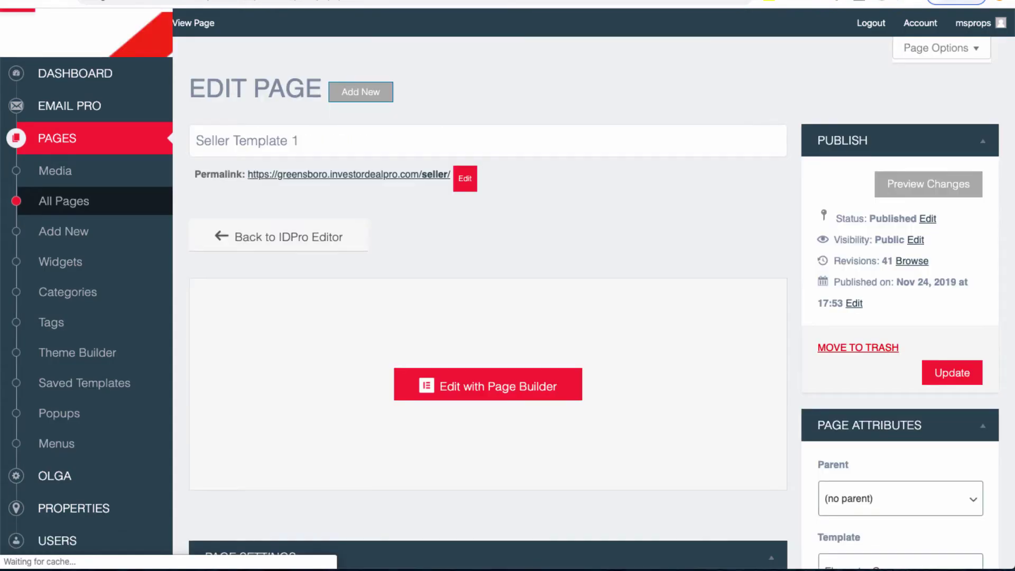
{"action": "mouse_move", "coordinate": [69, 106]}
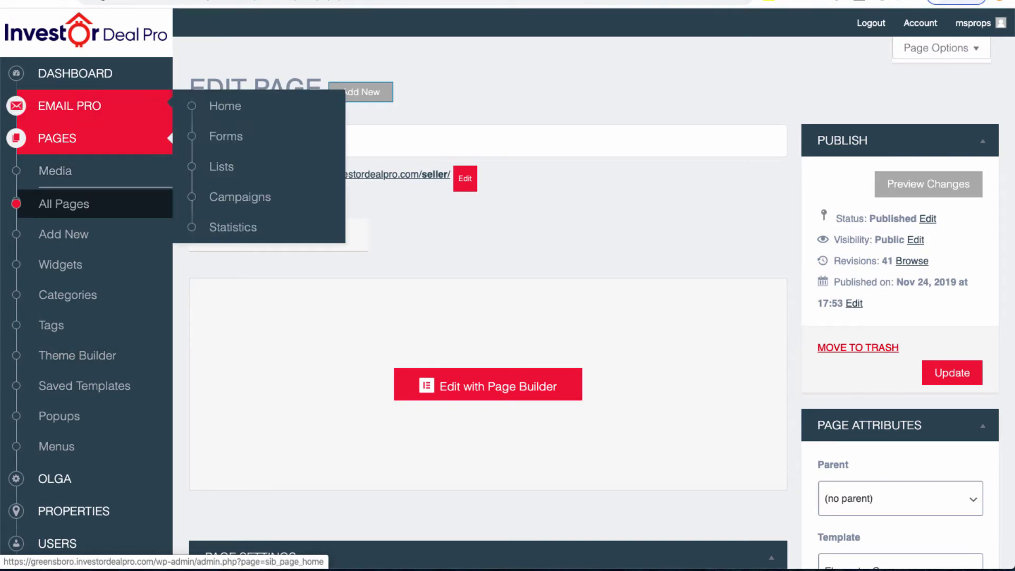
{"action": "left_click", "coordinate": [225, 137]}
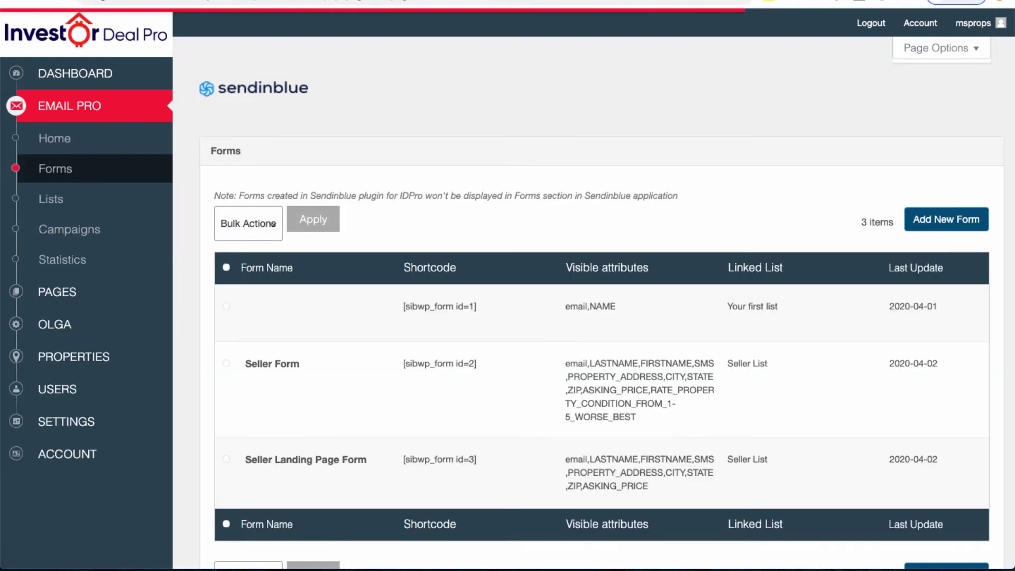
{"action": "scroll", "coordinate": [607, 294], "scroll_direction": "down", "scroll_amount": 3}
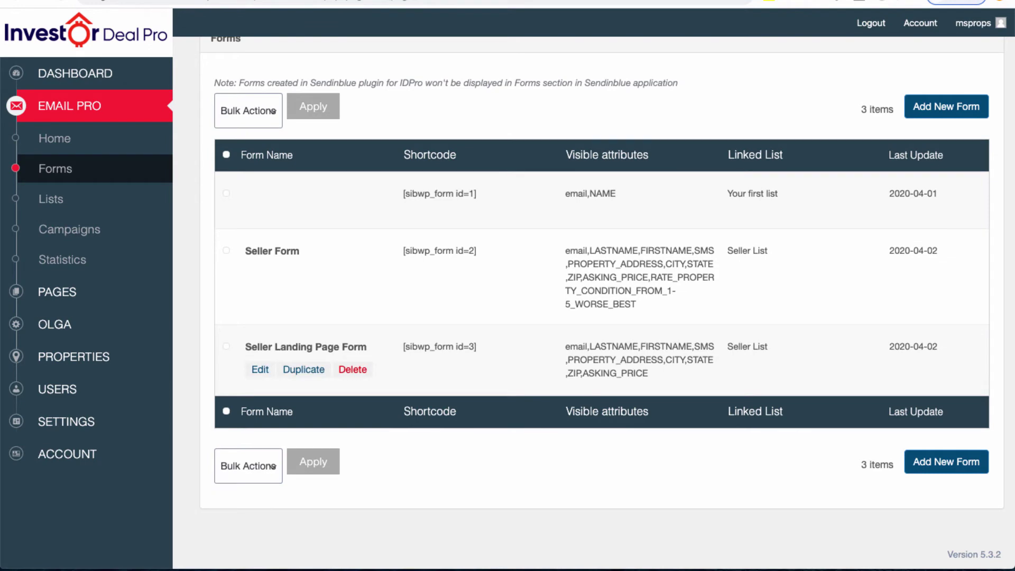
{"action": "left_click_drag", "start_coordinate": [245, 346], "coordinate": [477, 347]}
{"action": "key", "text": "ctrl+c"}
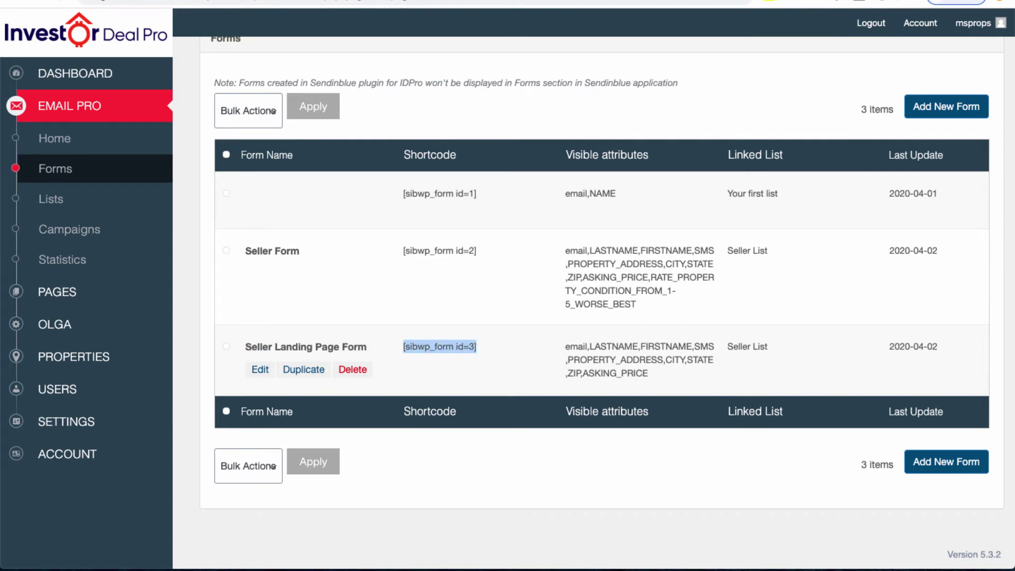
Step: Search All Pages for 'seller' and open Seller Template 1 in the page builder
{"action": "mouse_move", "coordinate": [57, 291]}
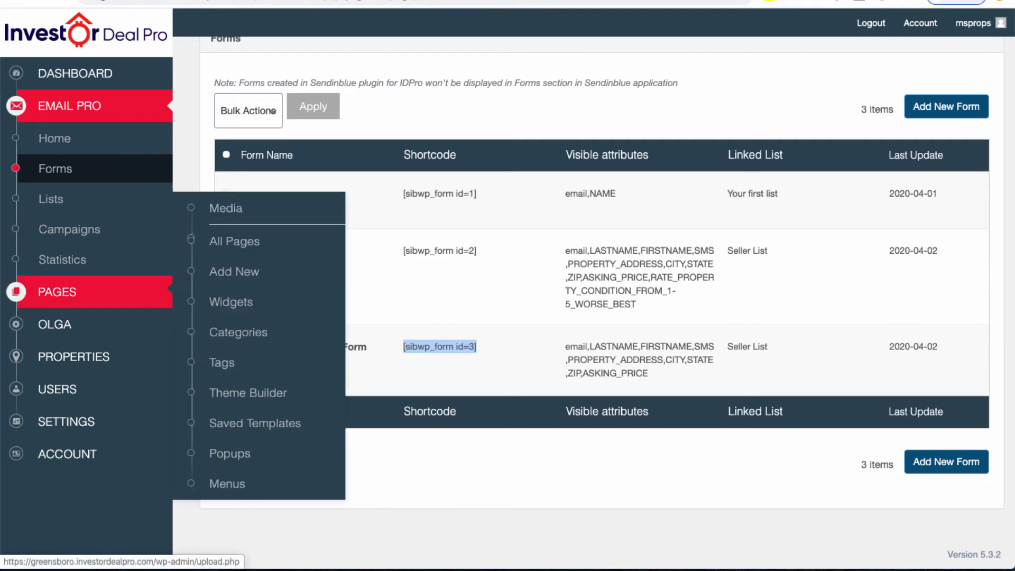
{"action": "left_click", "coordinate": [234, 241]}
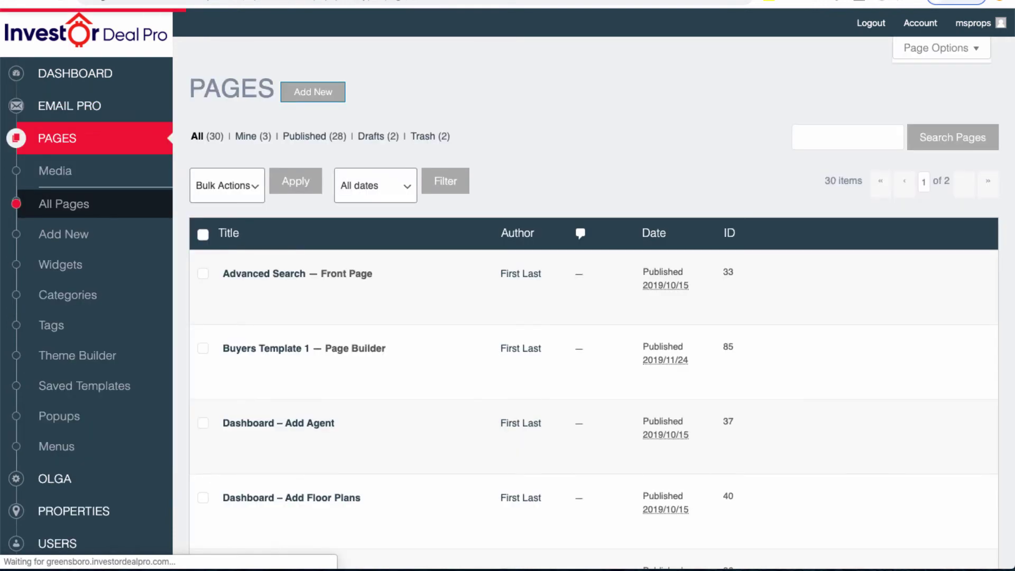
{"action": "left_click", "coordinate": [847, 137]}
{"action": "type", "text": "se"}
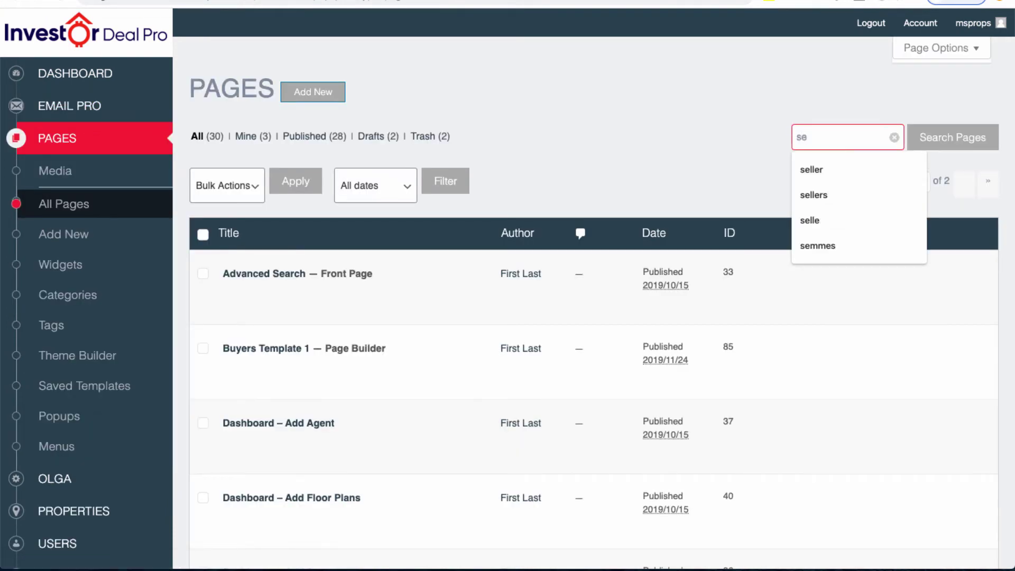
{"action": "type", "text": "l"}
{"action": "key", "text": "Down"}
{"action": "key", "text": "Return"}
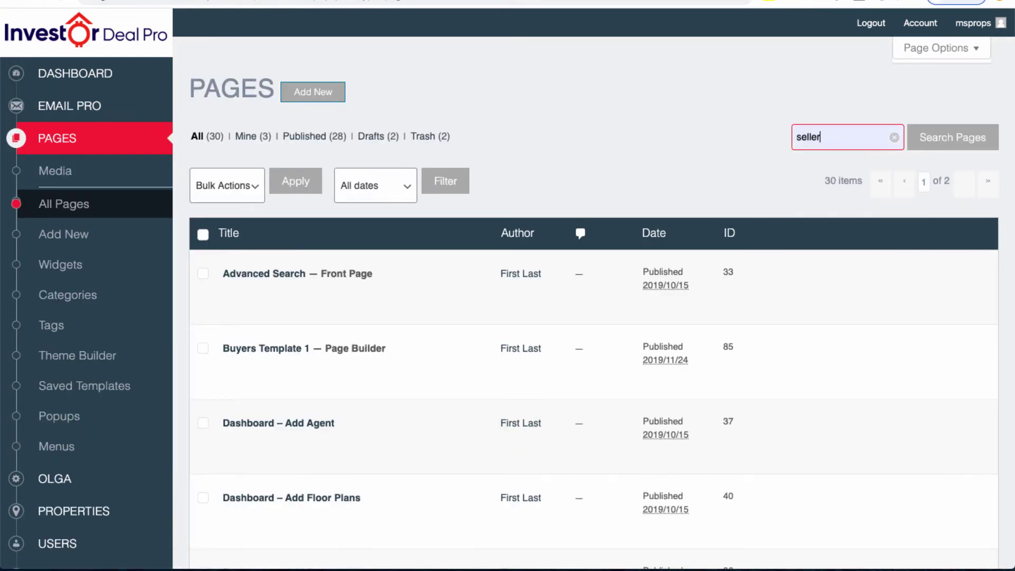
{"action": "key", "text": "Return"}
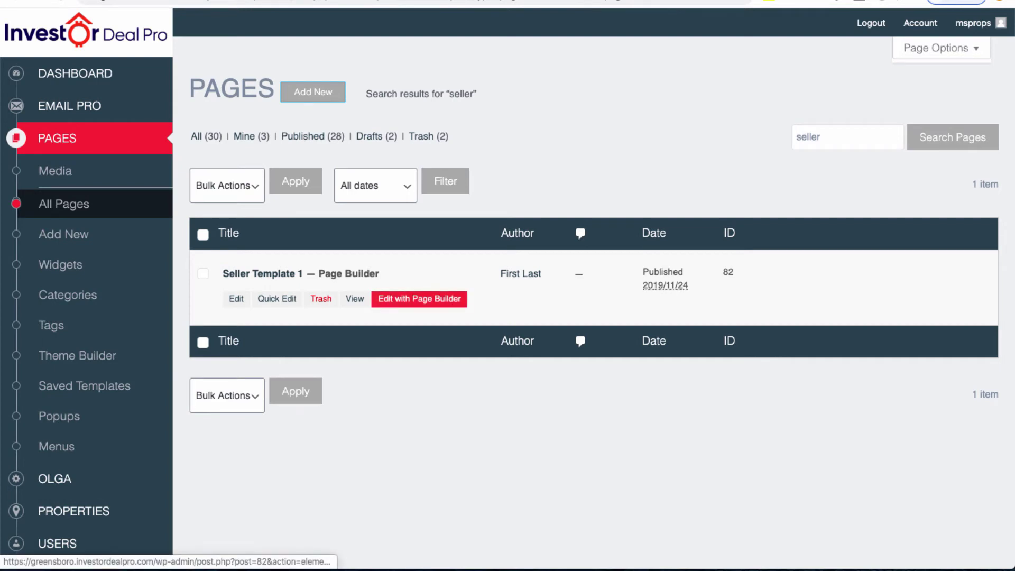
{"action": "left_click", "coordinate": [420, 298]}
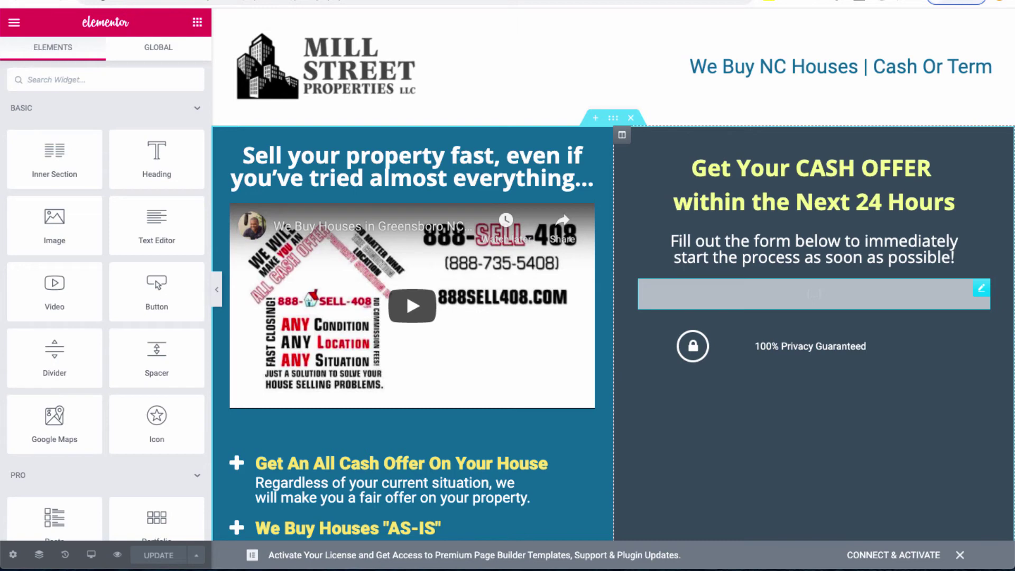
Step: Paste [sibwp_form id=3] into the cash-offer shortcode widget, save, and check the form
{"action": "left_click", "coordinate": [981, 289]}
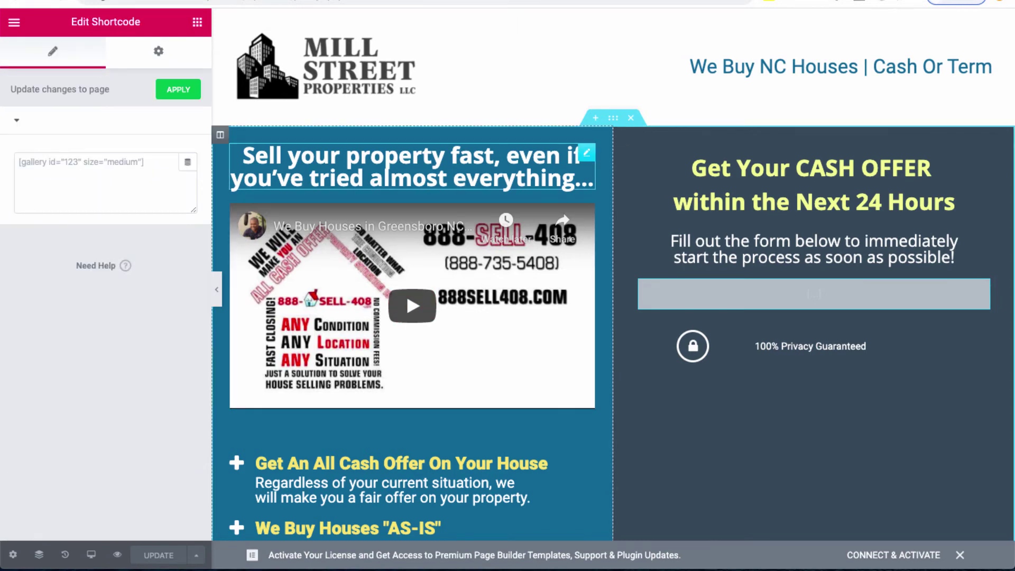
{"action": "left_click", "coordinate": [98, 179]}
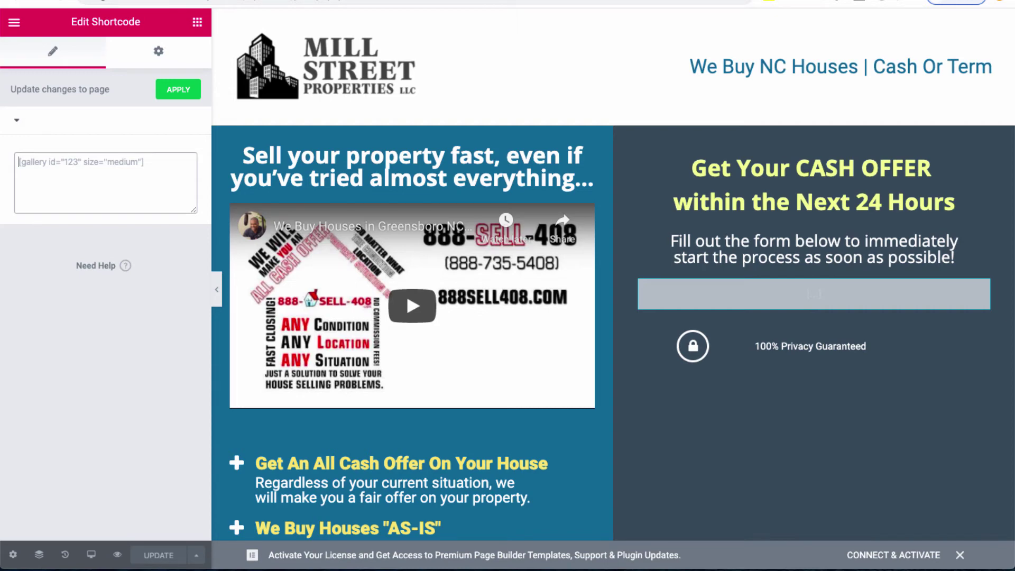
{"action": "key", "text": "ctrl+v"}
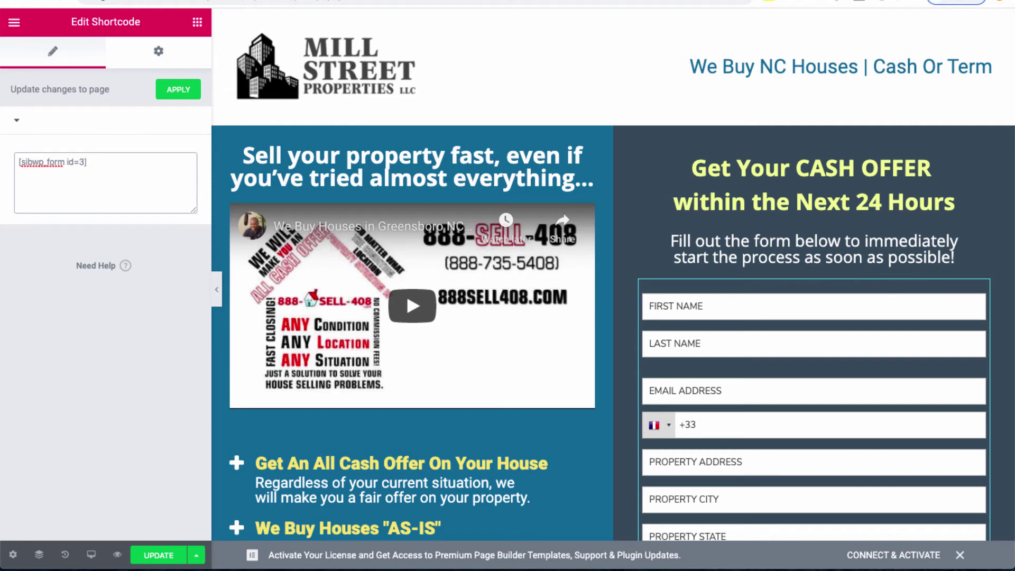
{"action": "key", "text": "ctrl+s"}
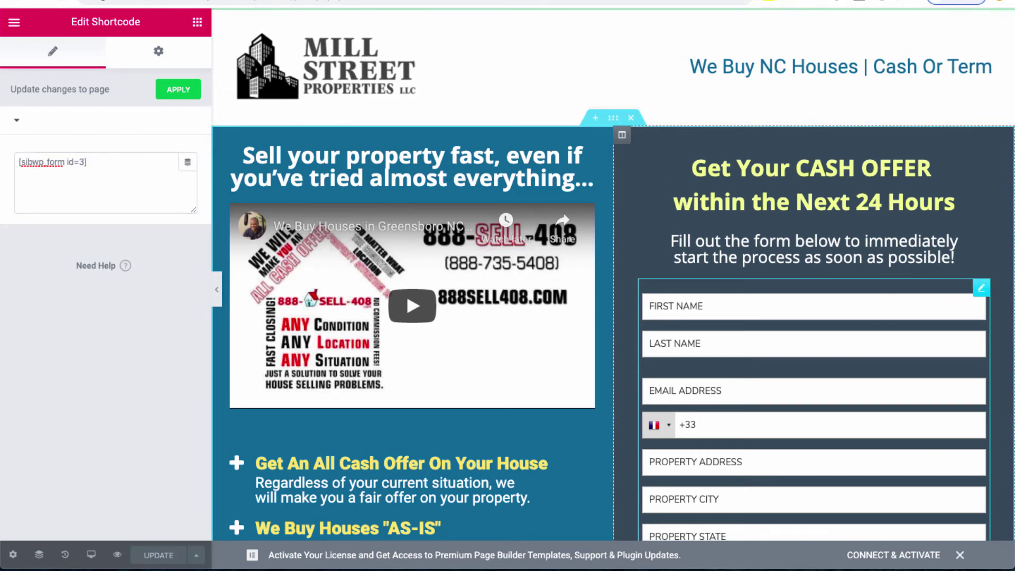
{"action": "scroll", "coordinate": [613, 274], "scroll_direction": "down", "scroll_amount": 1}
{"action": "scroll", "coordinate": [613, 275], "scroll_direction": "down", "scroll_amount": 4}
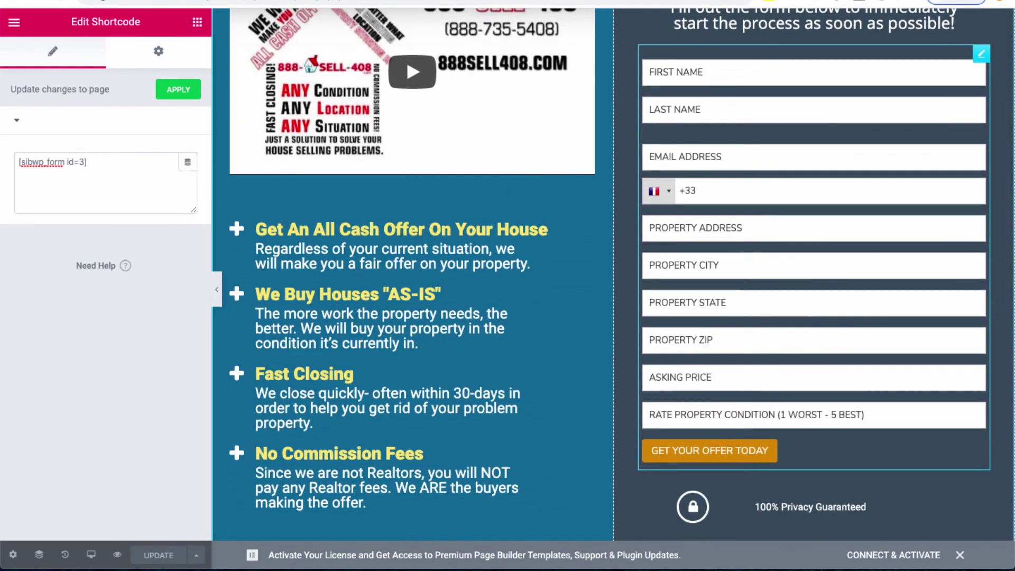
{"action": "scroll", "coordinate": [613, 275], "scroll_direction": "up", "scroll_amount": 4}
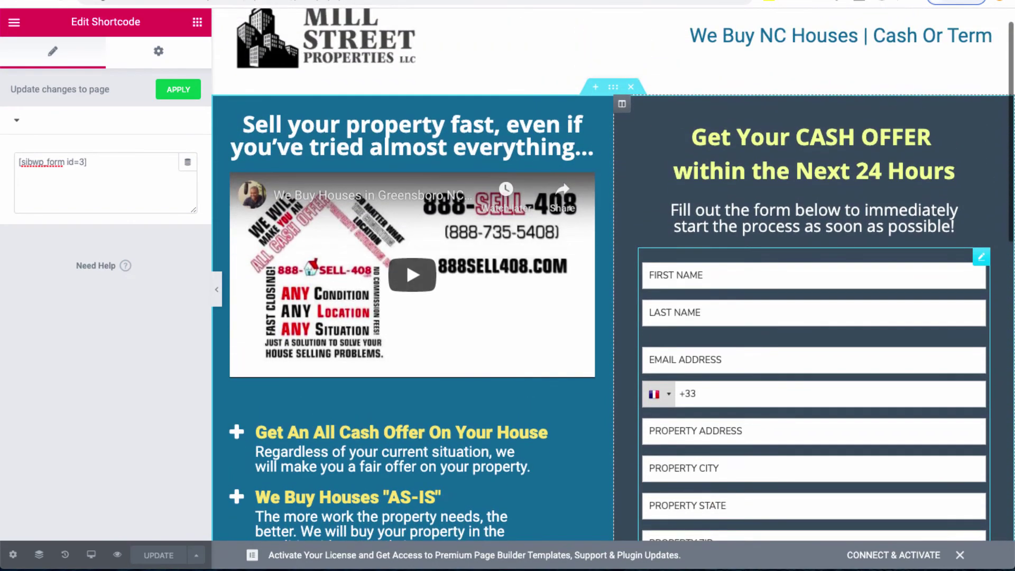
{"action": "scroll", "coordinate": [614, 275], "scroll_direction": "down", "scroll_amount": 6}
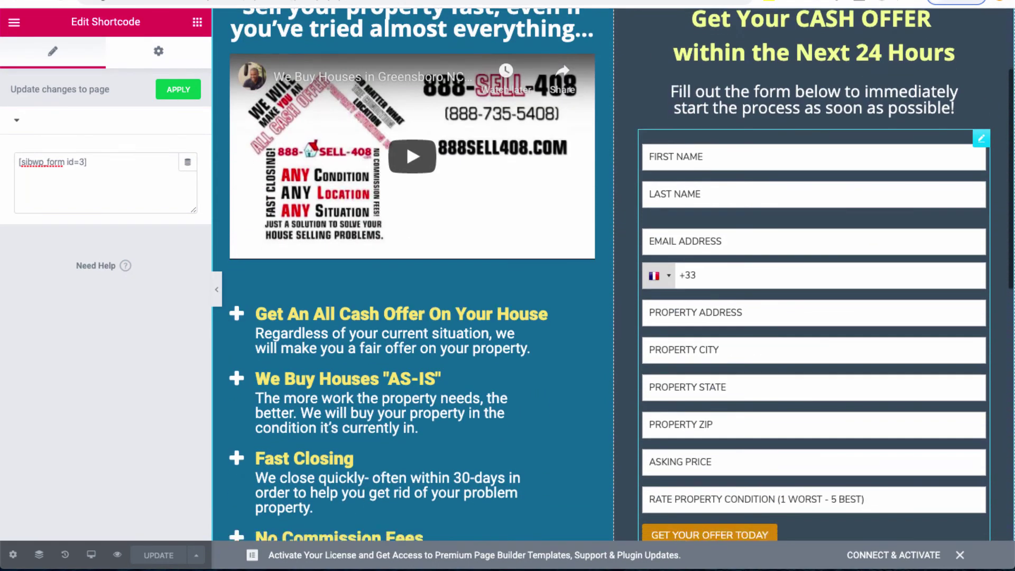
{"action": "scroll", "coordinate": [613, 275], "scroll_direction": "down", "scroll_amount": 8}
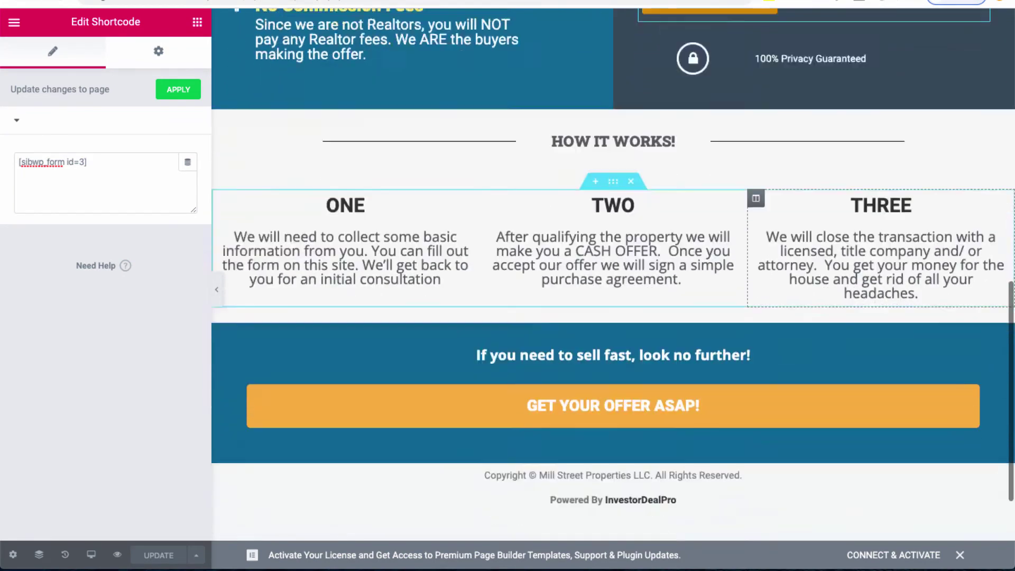
{"action": "scroll", "coordinate": [613, 275], "scroll_direction": "up", "scroll_amount": 14}
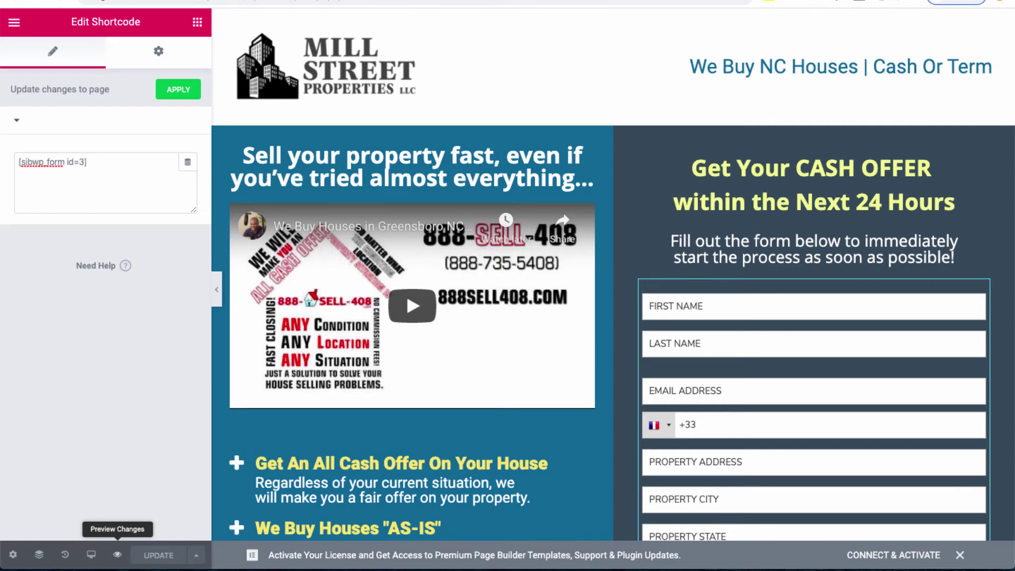
Step: Preview the saved page through the form, How It Works section and footer
{"action": "left_click", "coordinate": [118, 554]}
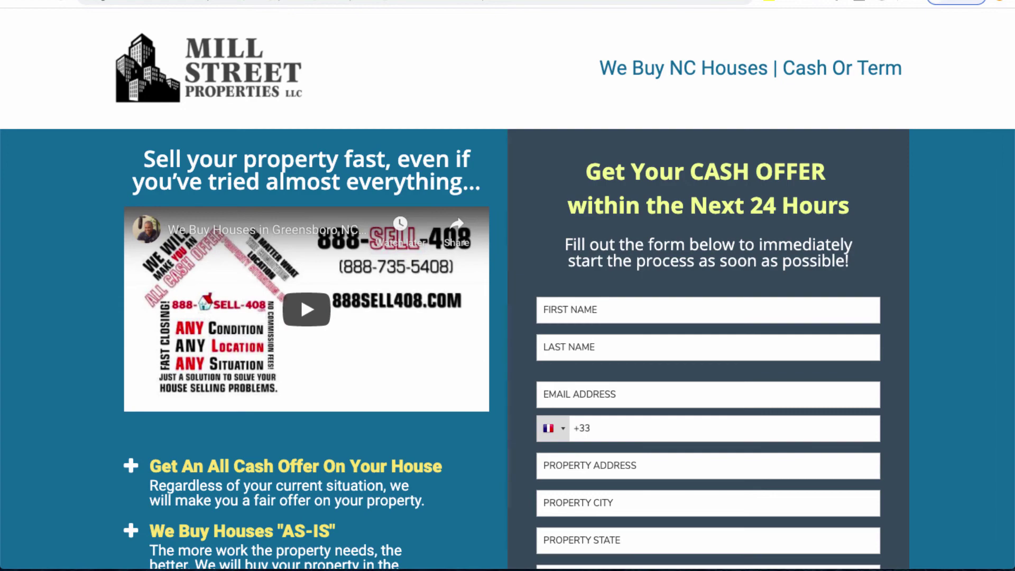
{"action": "scroll", "coordinate": [507, 289], "scroll_direction": "down", "scroll_amount": 5}
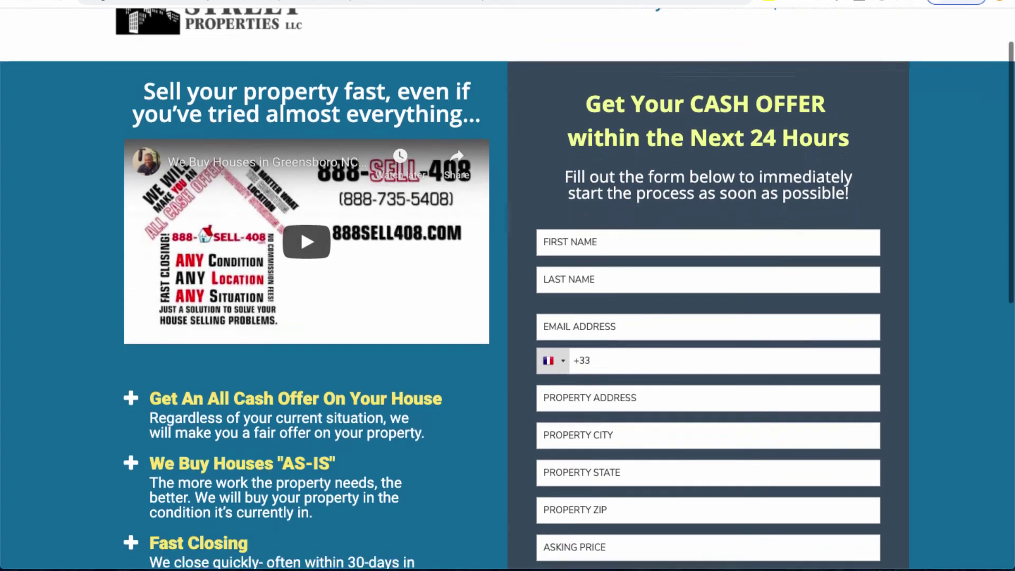
{"action": "scroll", "coordinate": [507, 289], "scroll_direction": "down", "scroll_amount": 7}
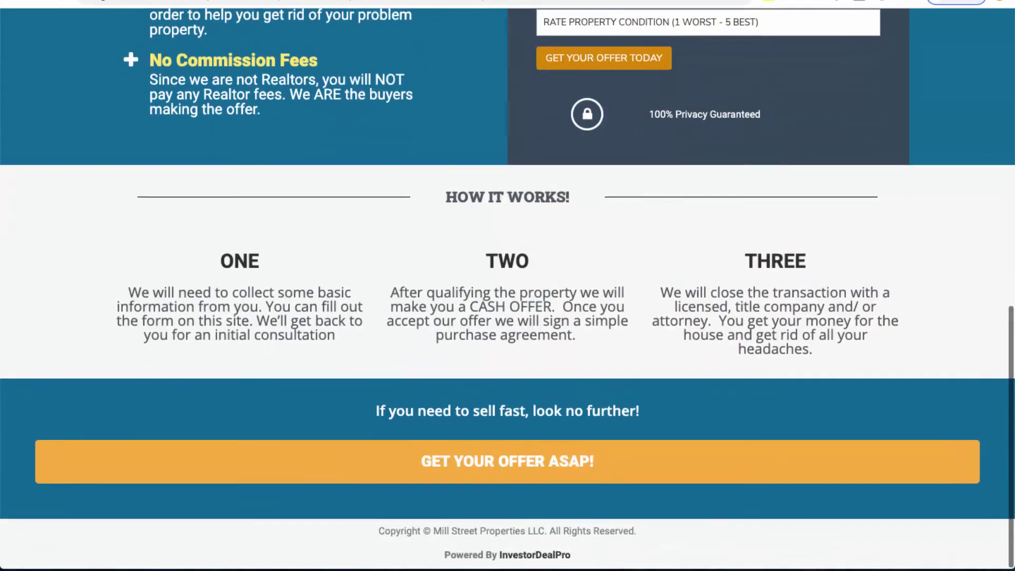
{"action": "scroll", "coordinate": [508, 289], "scroll_direction": "up", "scroll_amount": 9}
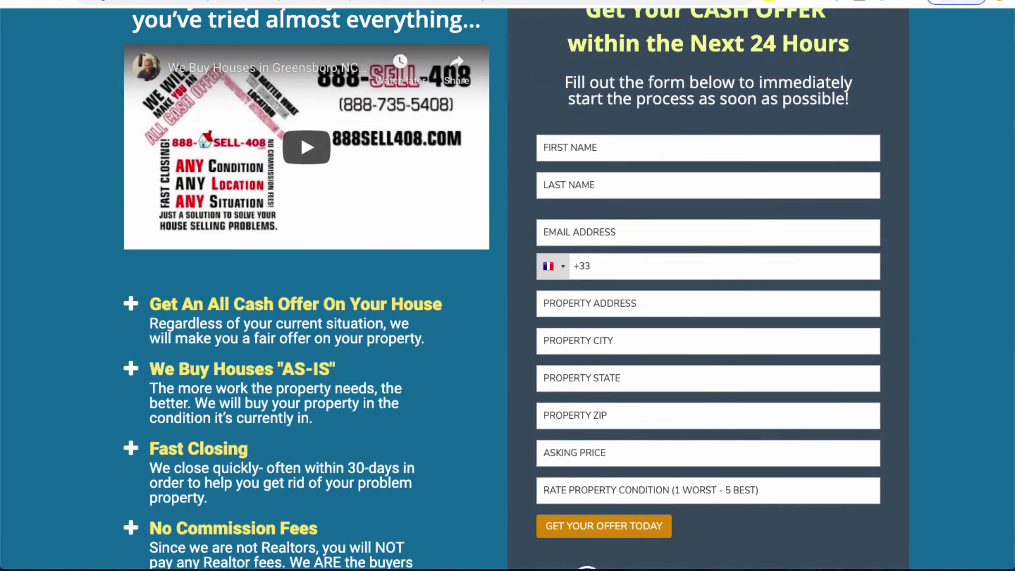
Step: Enter first name 'tes' and last name 'test', autofilling the contact and address fields
{"action": "left_click", "coordinate": [708, 148]}
{"action": "type", "text": "tes"}
{"action": "key", "text": "Tab"}
{"action": "type", "text": "test"}
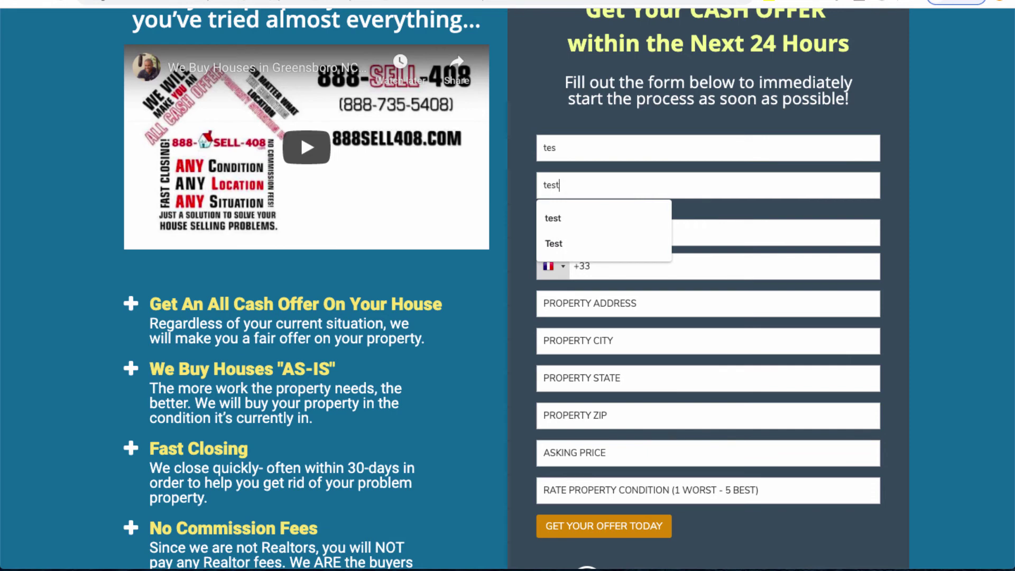
{"action": "key", "text": "Tab"}
{"action": "key", "text": "Down"}
{"action": "key", "text": "Return"}
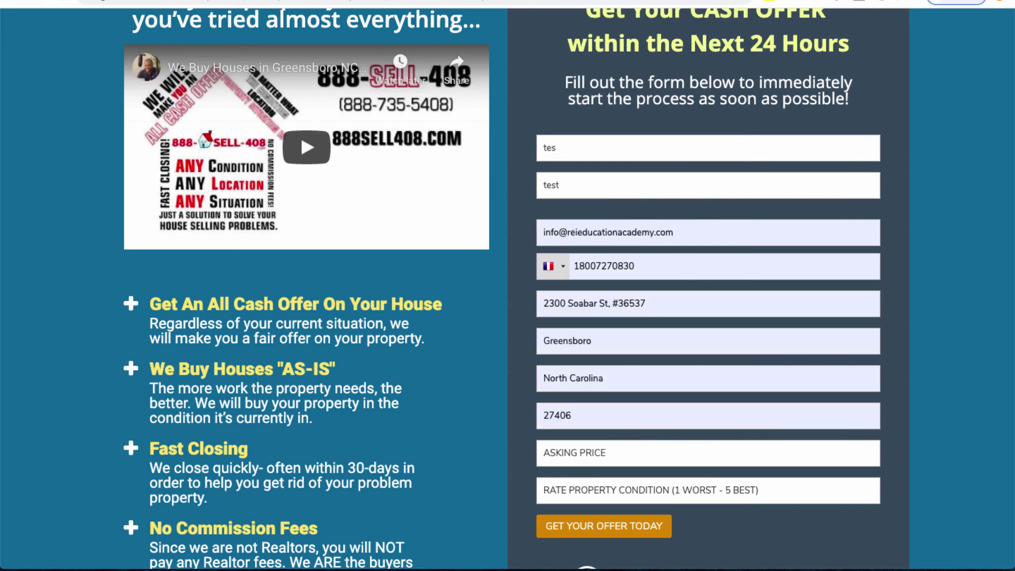
Step: Enter asking price 123 and condition rating 1, then submit the form
{"action": "left_click", "coordinate": [708, 452]}
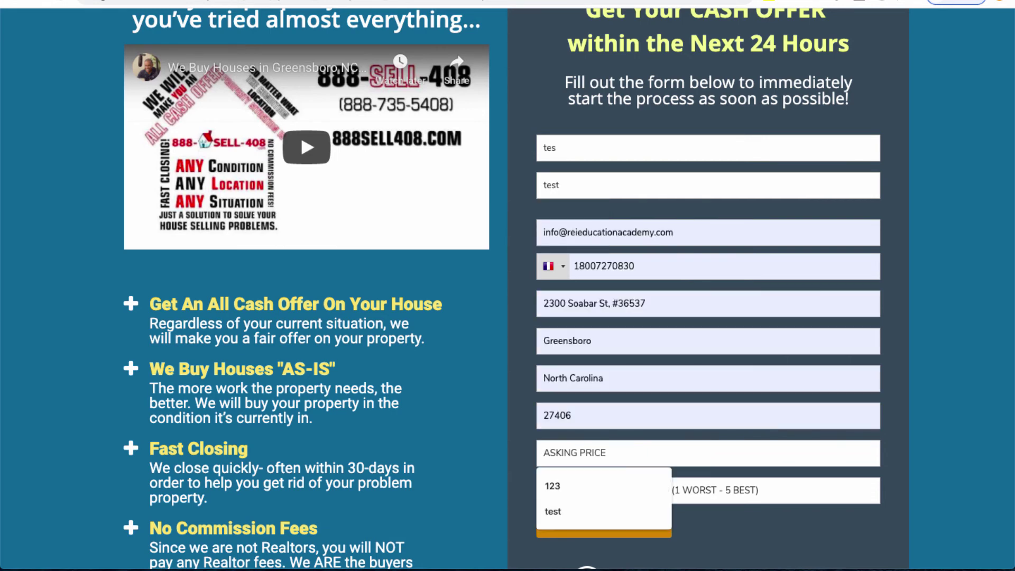
{"action": "type", "text": "123"}
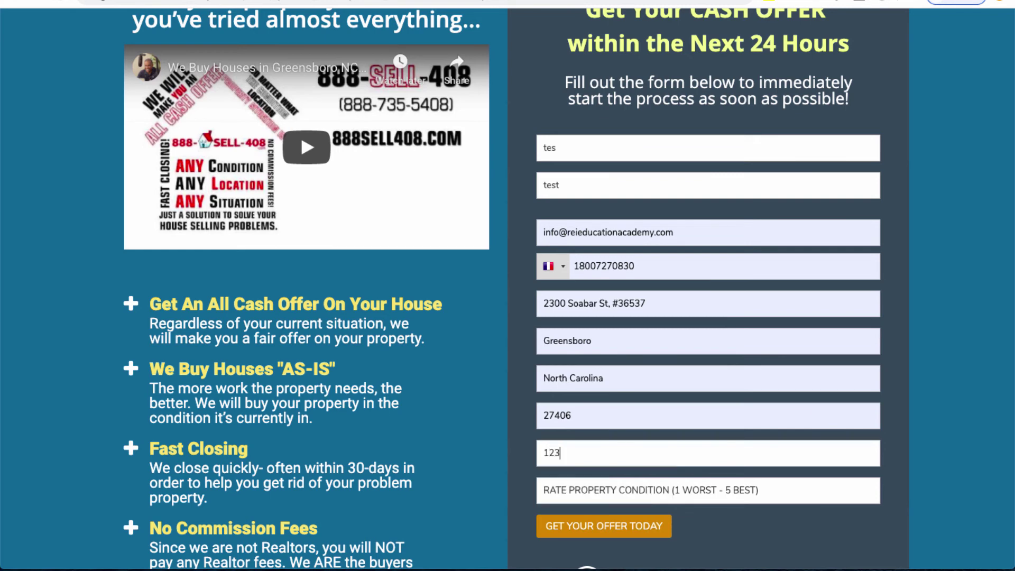
{"action": "key", "text": "Tab"}
{"action": "type", "text": "1"}
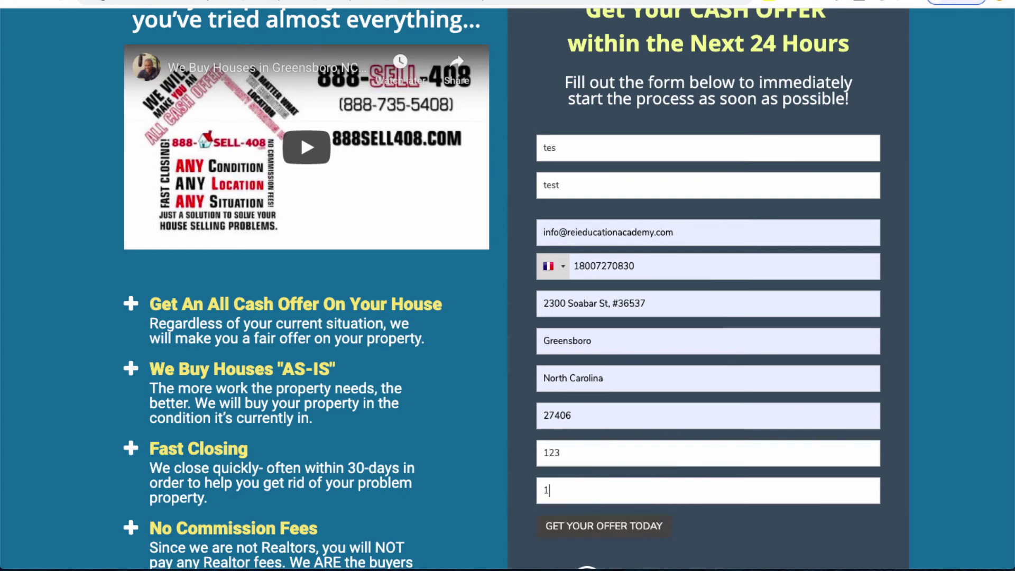
{"action": "key", "text": "Return"}
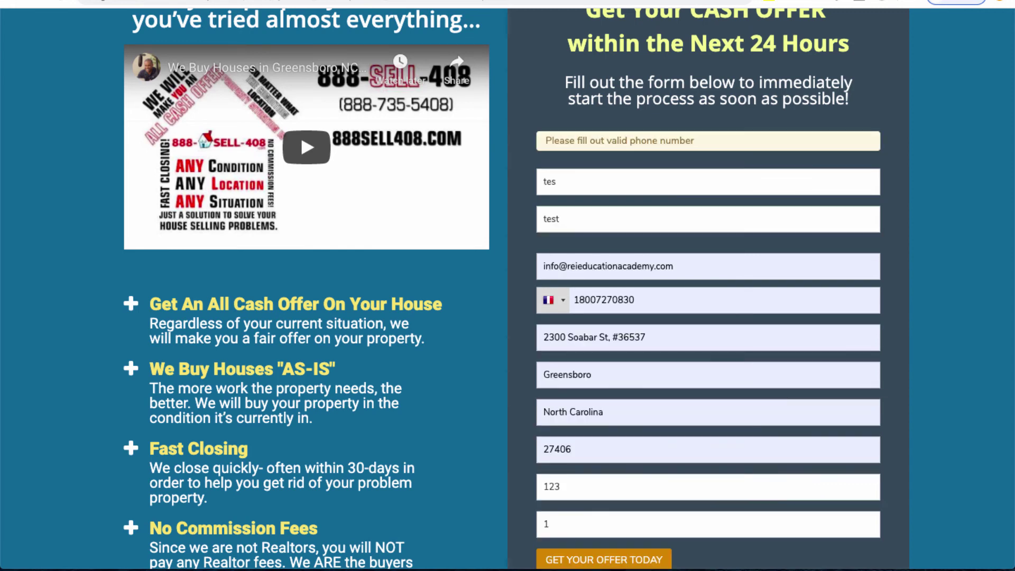
Step: Set the phone country code to United States (+1) and enter a test phone number
{"action": "left_click", "coordinate": [635, 300]}
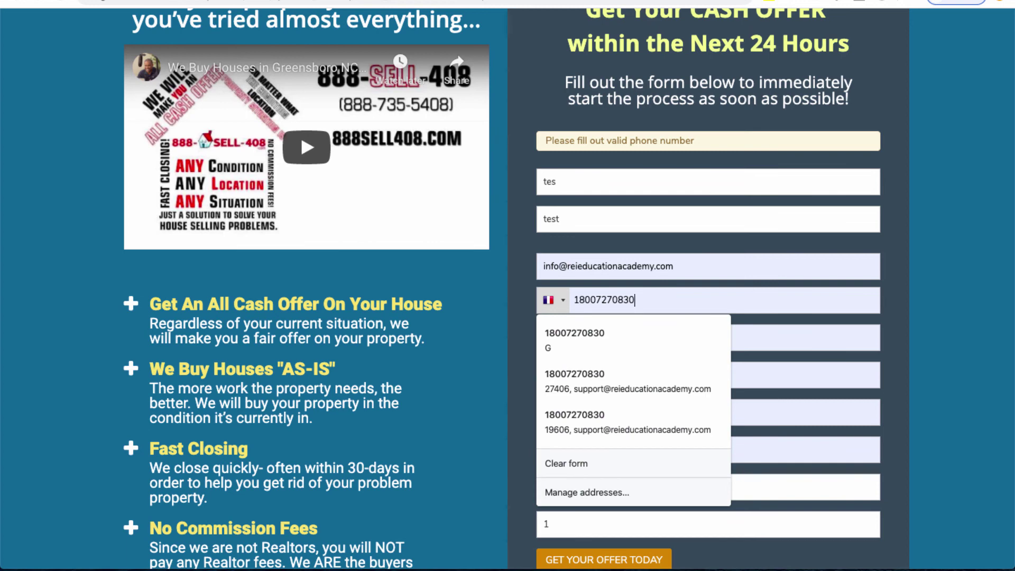
{"action": "left_click", "coordinate": [552, 300]}
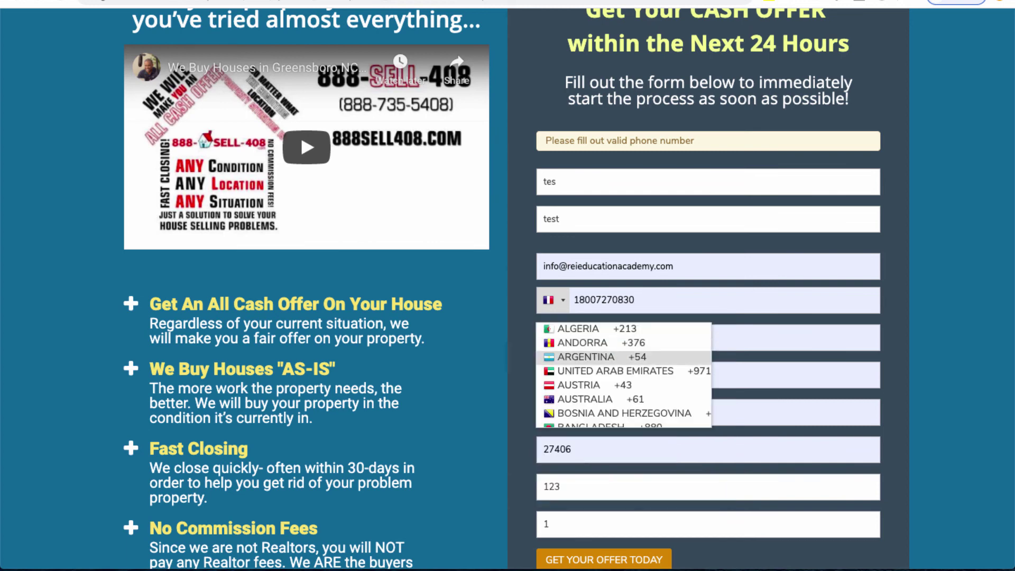
{"action": "scroll", "coordinate": [624, 375], "scroll_direction": "down", "scroll_amount": 20}
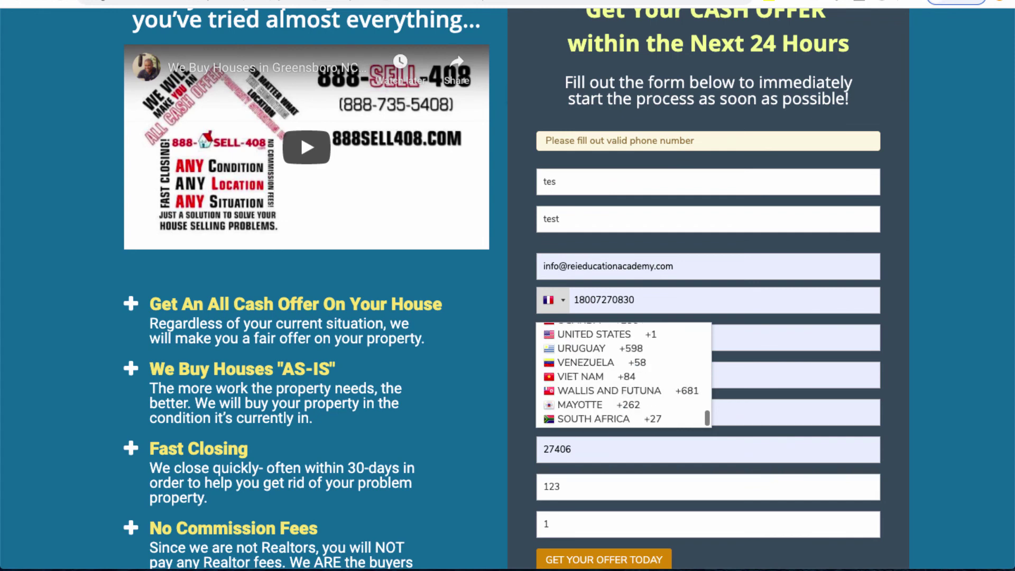
{"action": "left_click", "coordinate": [592, 334]}
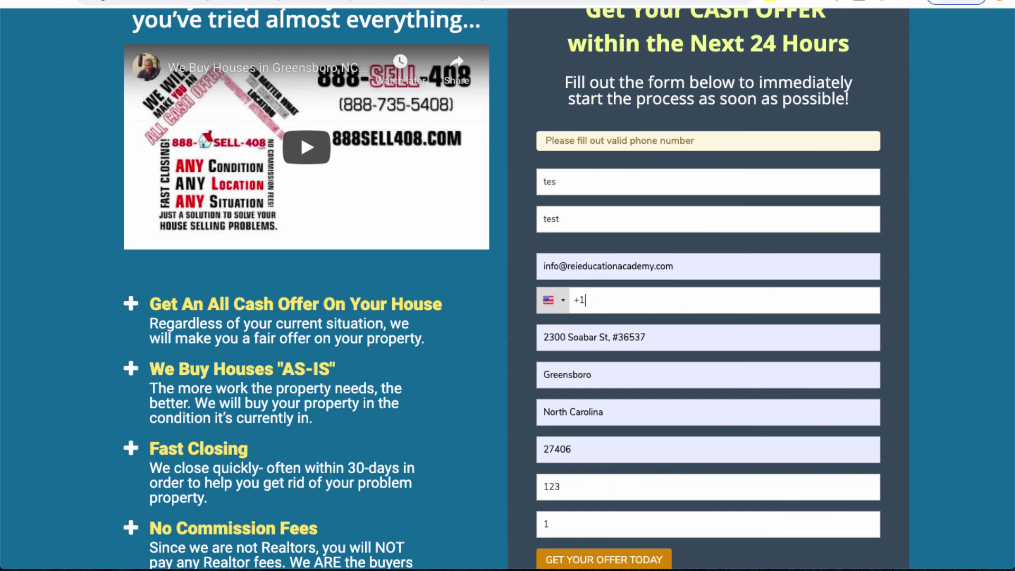
Step: Resubmit the test lead with the Get Your Offer Today button
{"action": "scroll", "coordinate": [508, 285], "scroll_direction": "down", "scroll_amount": 2}
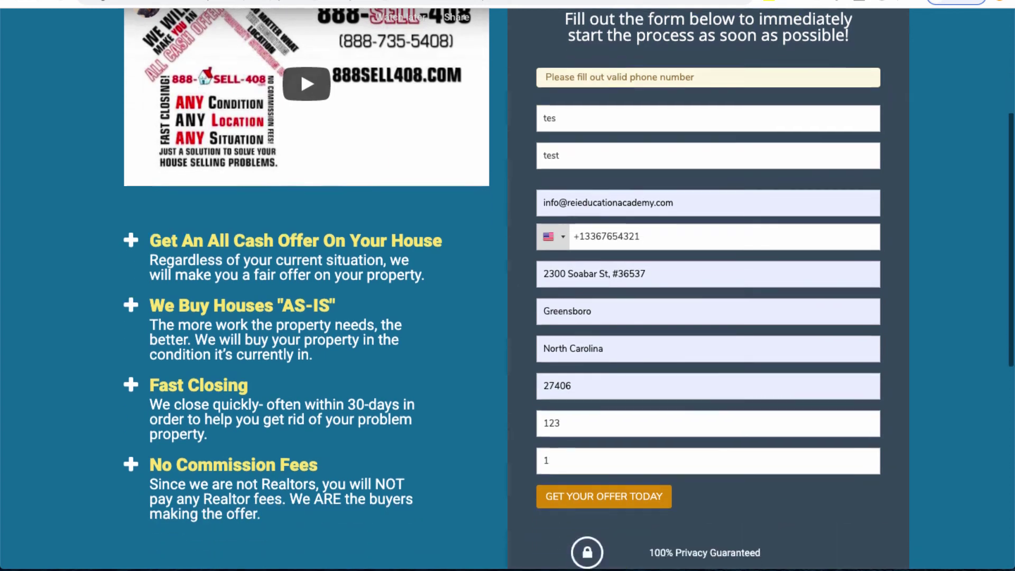
{"action": "scroll", "coordinate": [508, 285], "scroll_direction": "down", "scroll_amount": 3}
{"action": "scroll", "coordinate": [508, 285], "scroll_direction": "up", "scroll_amount": 4}
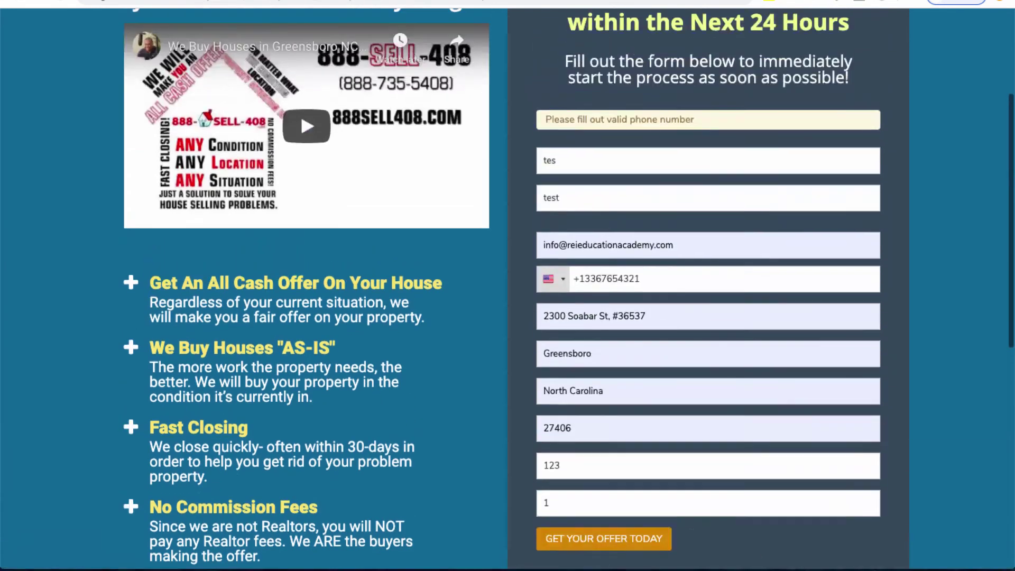
{"action": "scroll", "coordinate": [507, 285], "scroll_direction": "down", "scroll_amount": 1}
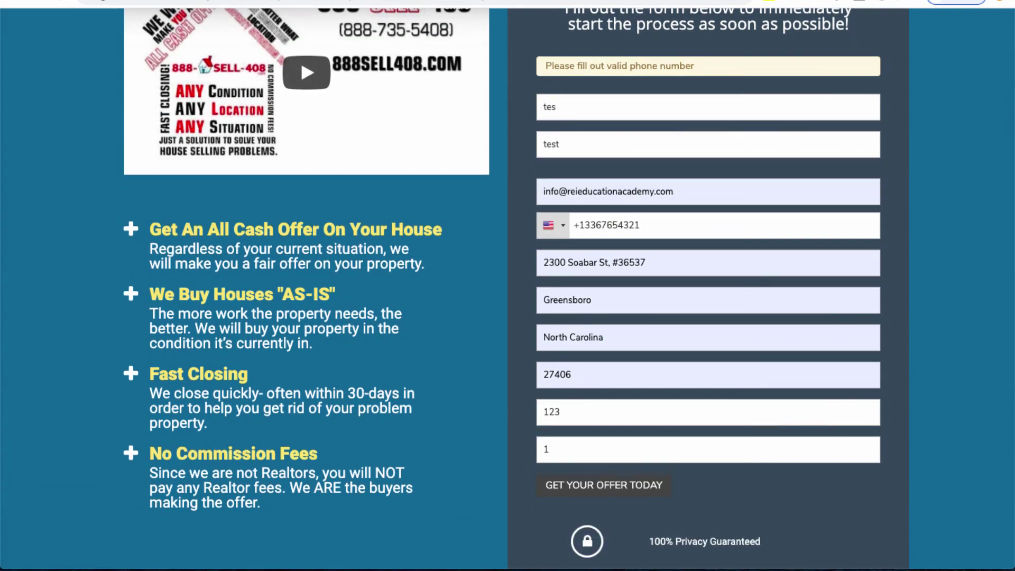
{"action": "left_click", "coordinate": [604, 486]}
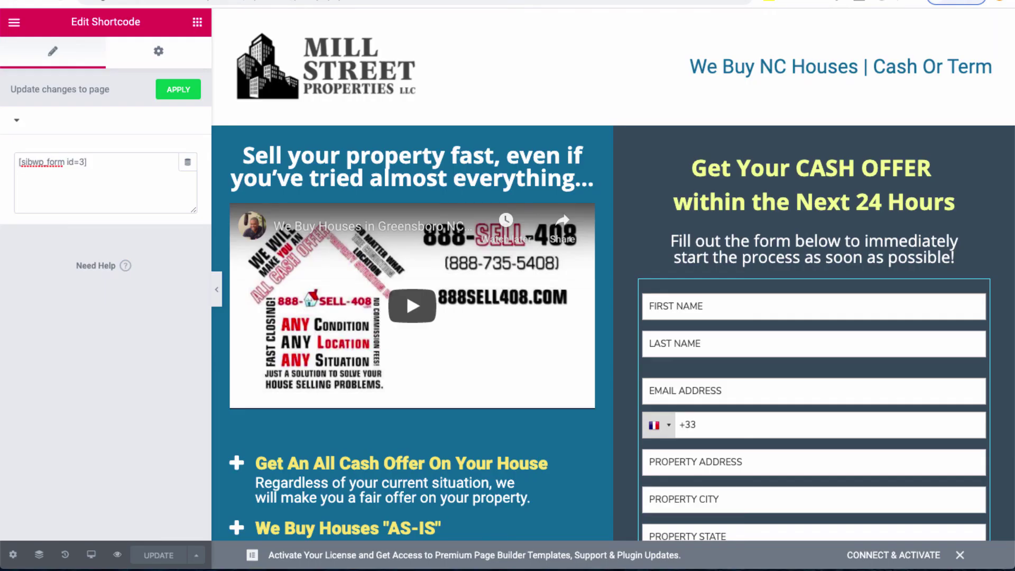
Step: Bring up the Elementor editor's main menu from the widget settings panel
{"action": "left_click", "coordinate": [15, 22]}
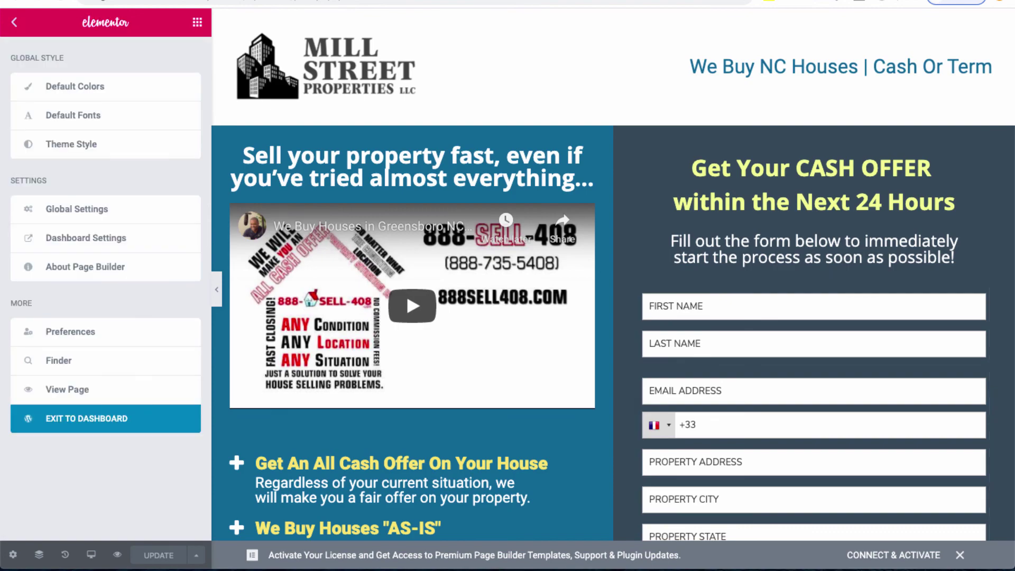
Step: Exit to the dashboard and view the 2 contacts of Email Pro's #8 Seller List
{"action": "right_click", "coordinate": [87, 420]}
{"action": "left_click", "coordinate": [88, 418]}
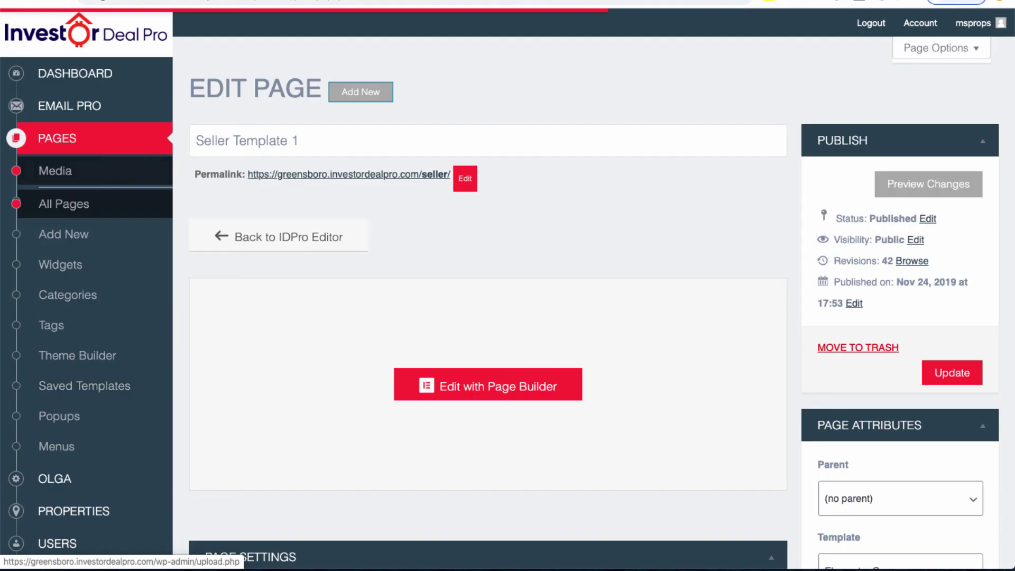
{"action": "mouse_move", "coordinate": [69, 106]}
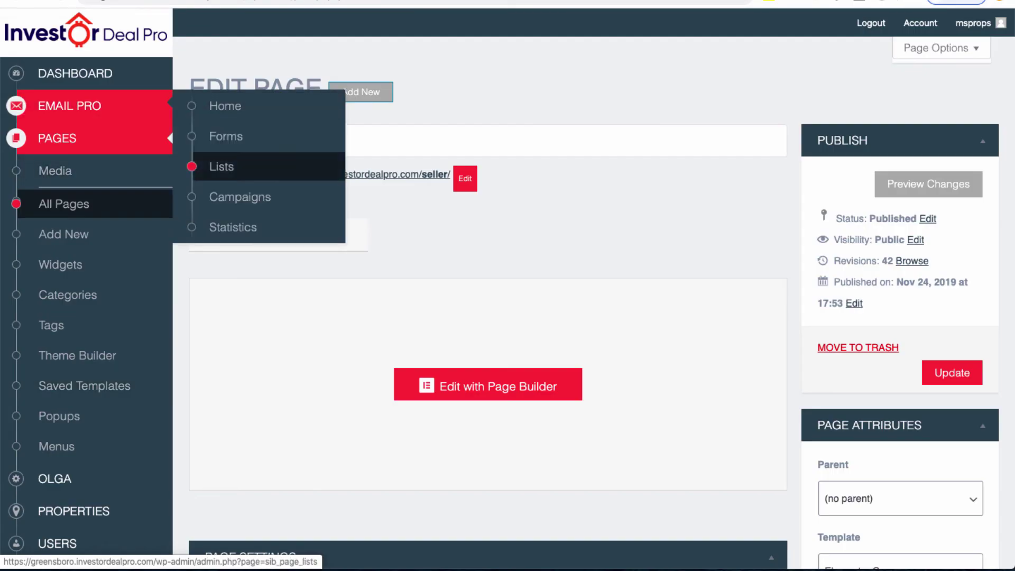
{"action": "left_click", "coordinate": [221, 166]}
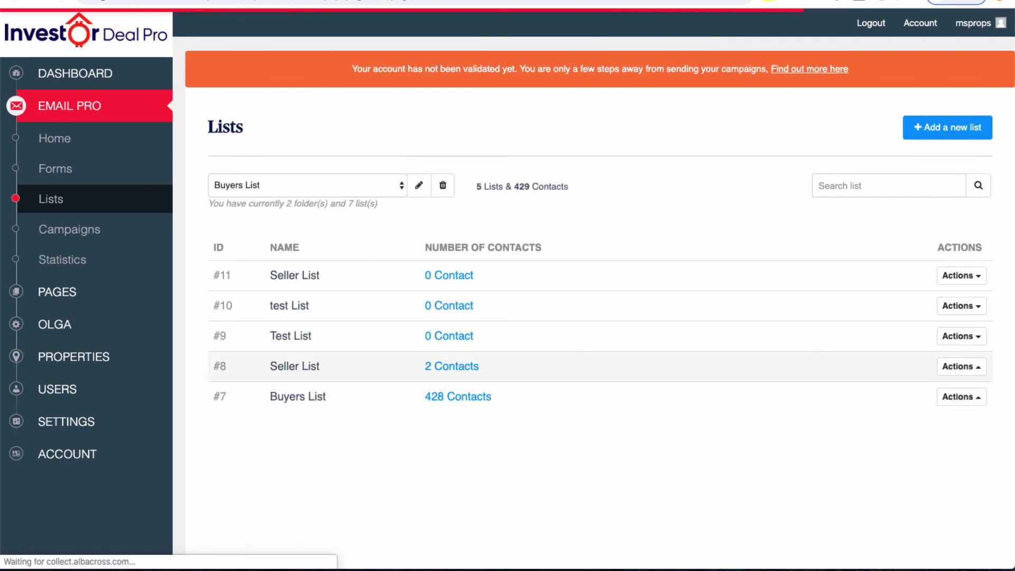
{"action": "left_click", "coordinate": [451, 366]}
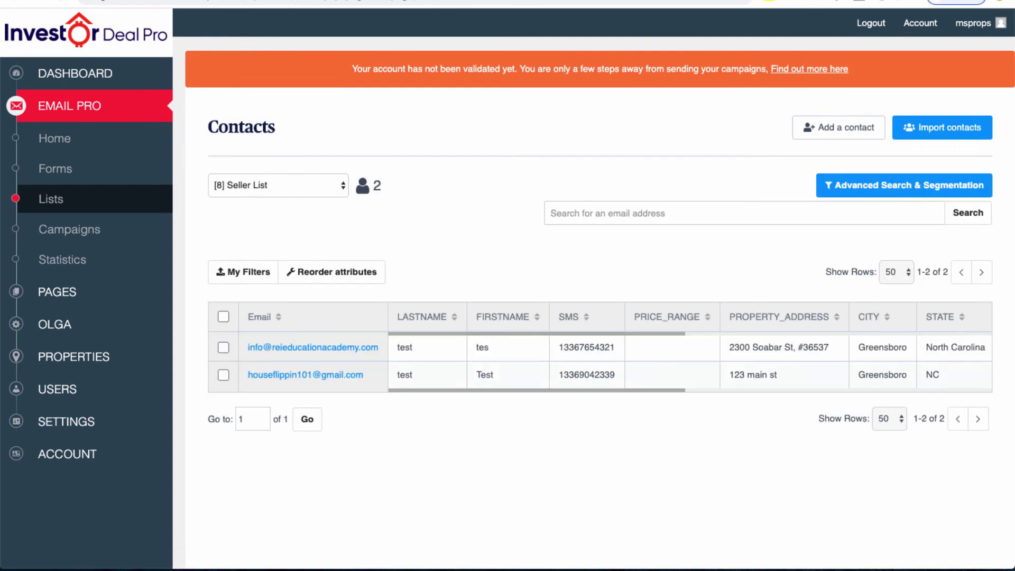
Step: Open the test lead's contact details and scroll to its Seller List membership
{"action": "left_click_drag", "start_coordinate": [248, 346], "coordinate": [975, 347]}
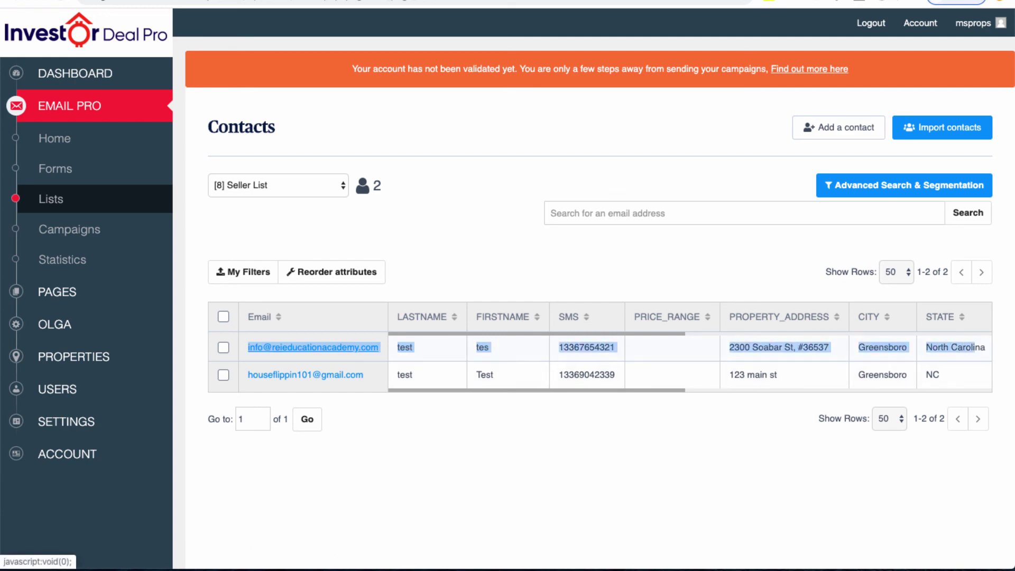
{"action": "left_click", "coordinate": [365, 347]}
{"action": "scroll", "coordinate": [600, 317], "scroll_direction": "down", "scroll_amount": 1}
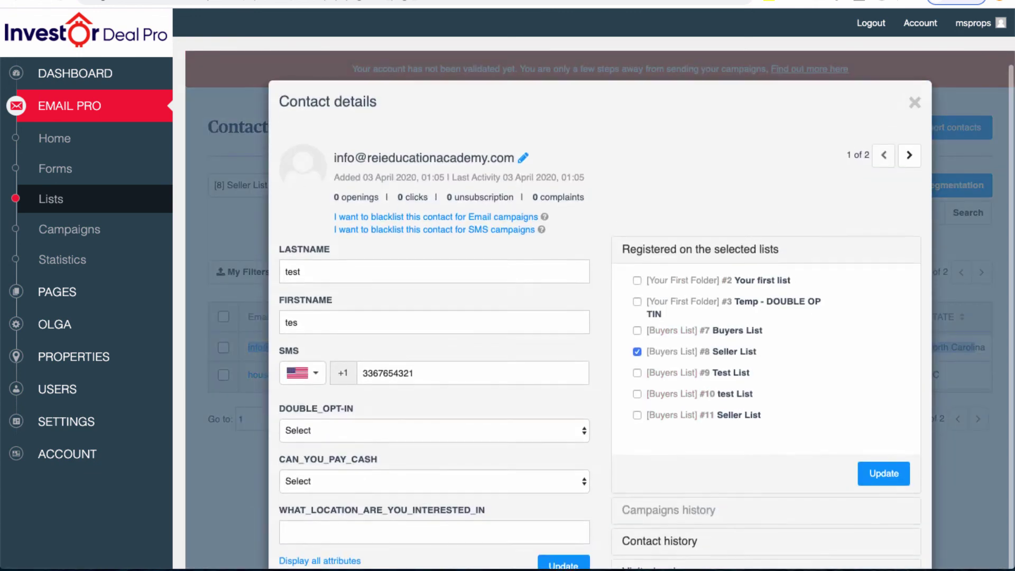
{"action": "scroll", "coordinate": [600, 317], "scroll_direction": "down", "scroll_amount": 4}
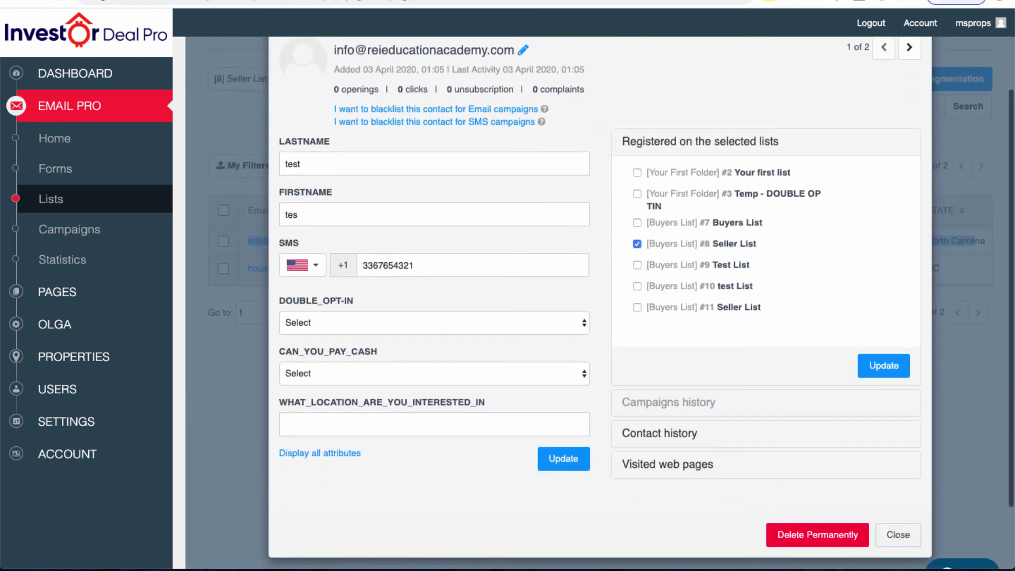